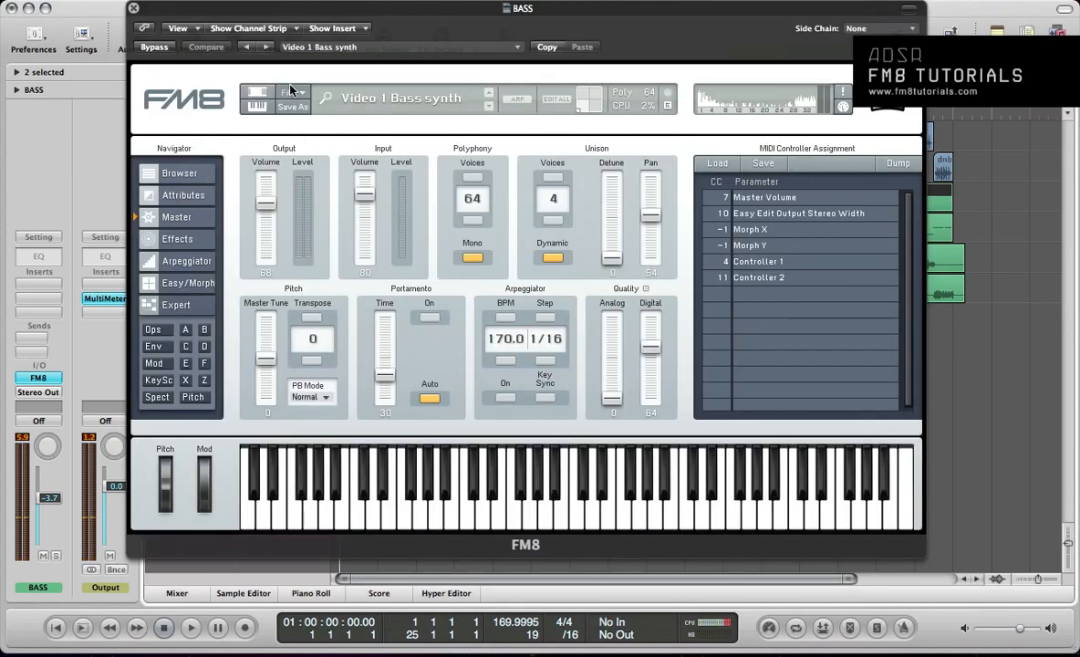
# Create a new blank FM8 sound and open its expert operator settings
pyautogui.click(290, 89)
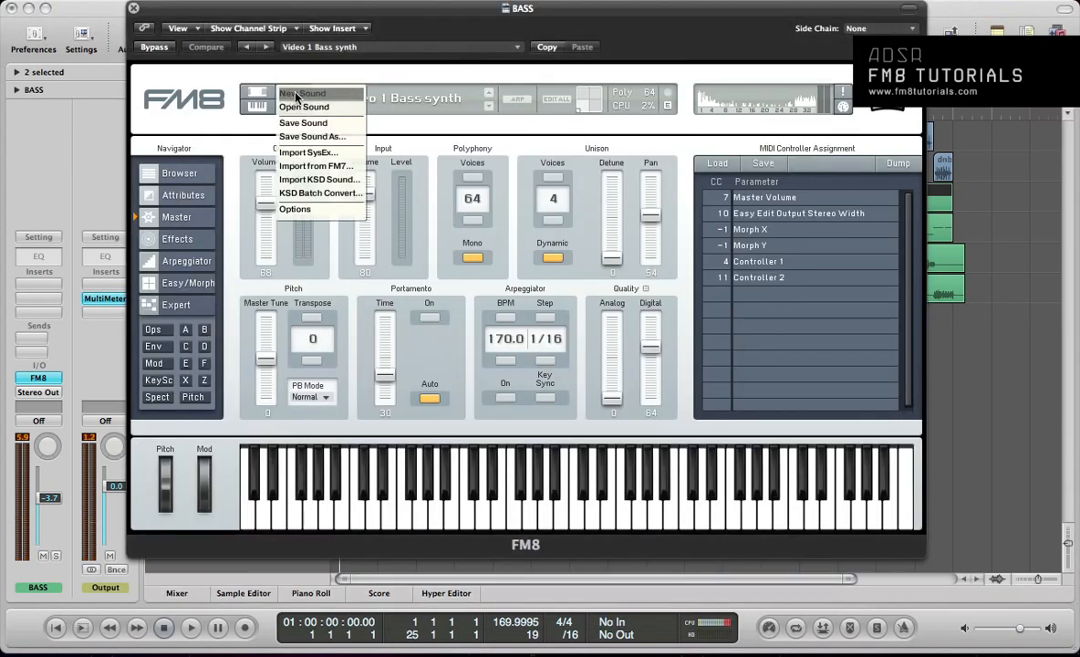
pyautogui.click(293, 93)
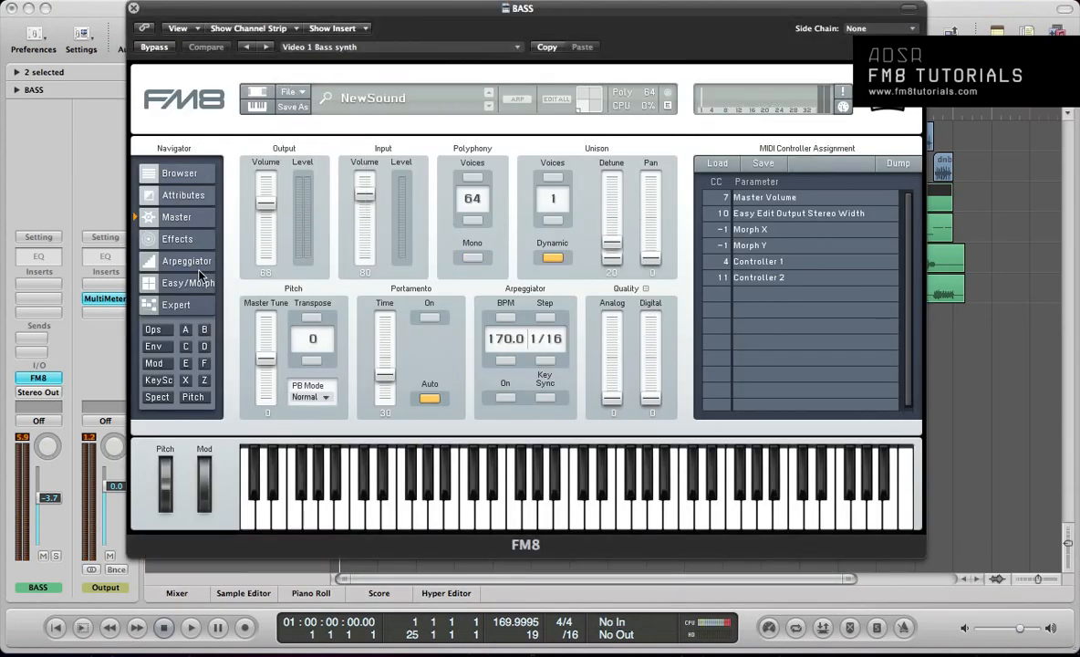
pyautogui.click(142, 307)
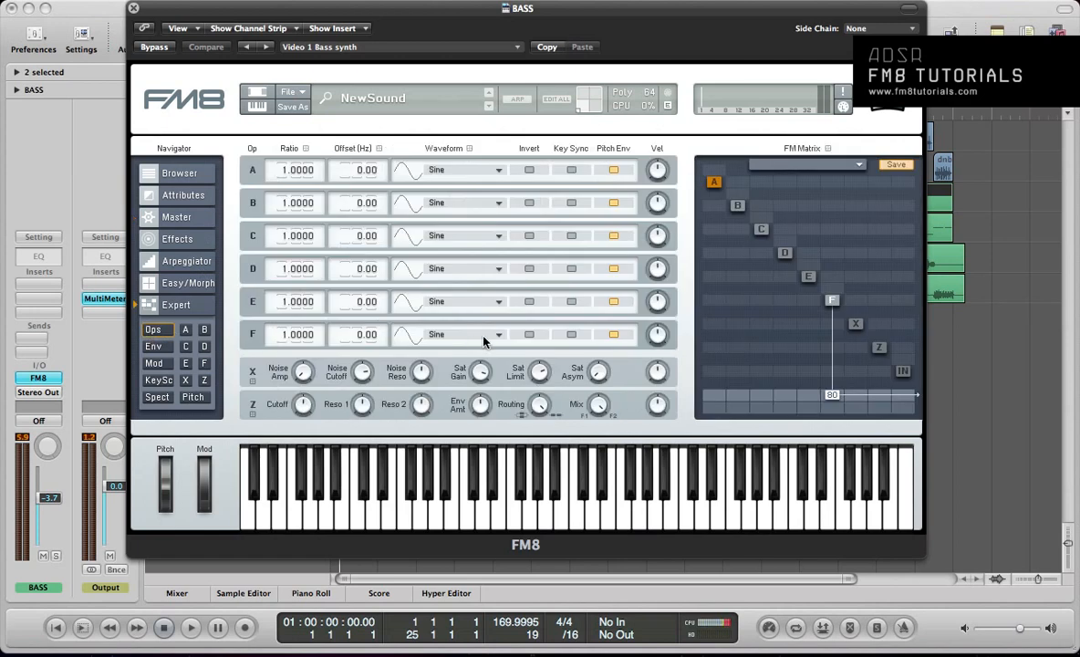
# Remove operator F's direct output, route F into filter Z at 100, and send Z to the output at 86
pyautogui.doubleClick(833, 396)
pyautogui.doubleClick(829, 350)
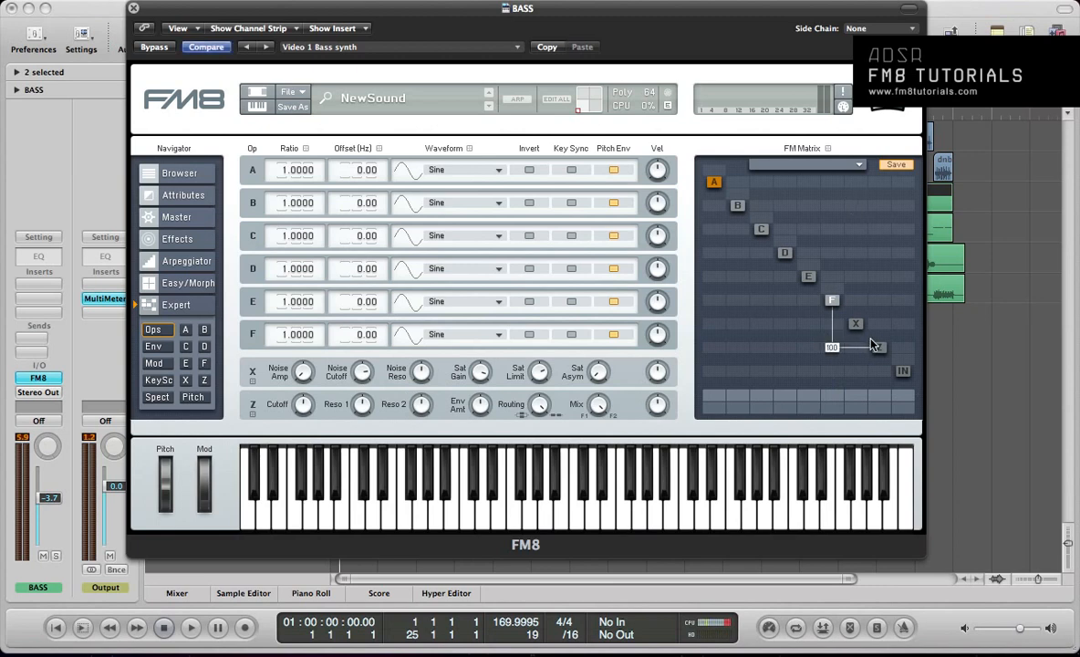
pyautogui.doubleClick(878, 397)
pyautogui.moveTo(878, 394); pyautogui.dragTo(877, 336)
# Set operators F and E to ratio 0.2500 with key sync on, and give E the Triangle waveform
pyautogui.press('Return')
pyautogui.click(571, 335)
pyautogui.press('Return')
pyautogui.click(440, 301)
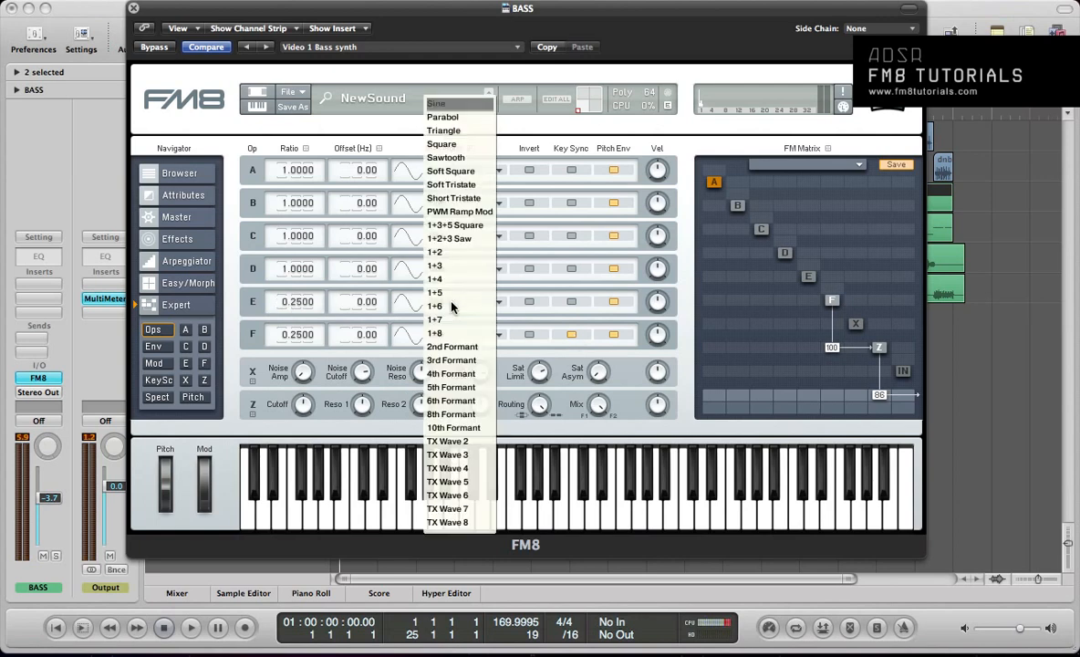
pyautogui.click(446, 133)
pyautogui.click(571, 303)
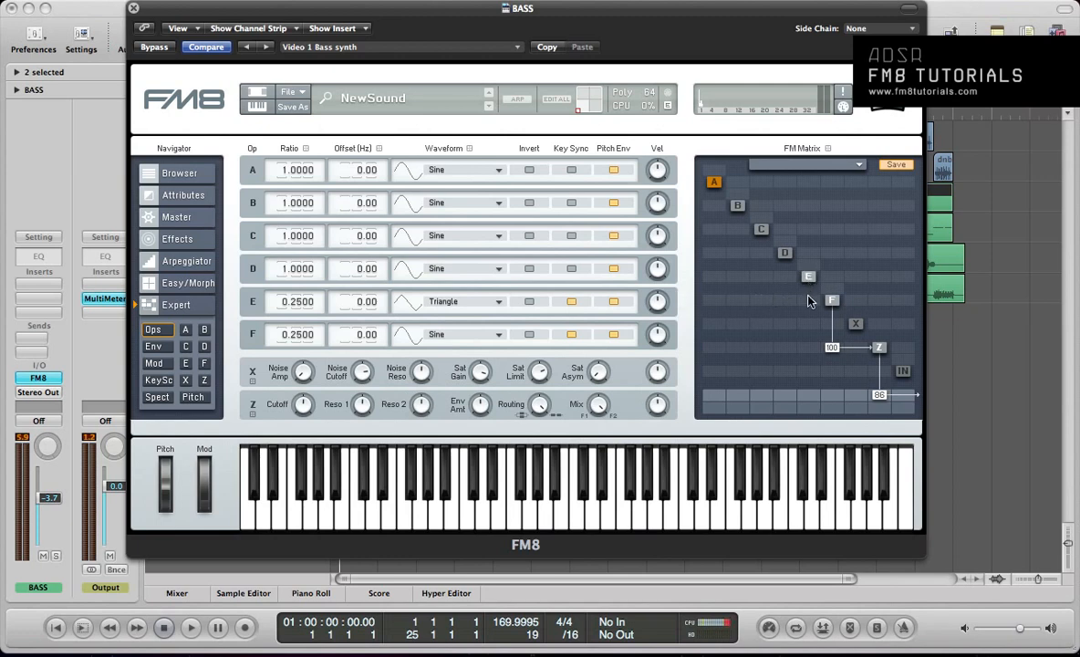
# Route operator E into F at 78 in the FM matrix and set E's feedback to 22
pyautogui.moveTo(823, 301); pyautogui.dragTo(826, 250)
pyautogui.moveTo(823, 253); pyautogui.dragTo(822, 249)
pyautogui.click(571, 305)
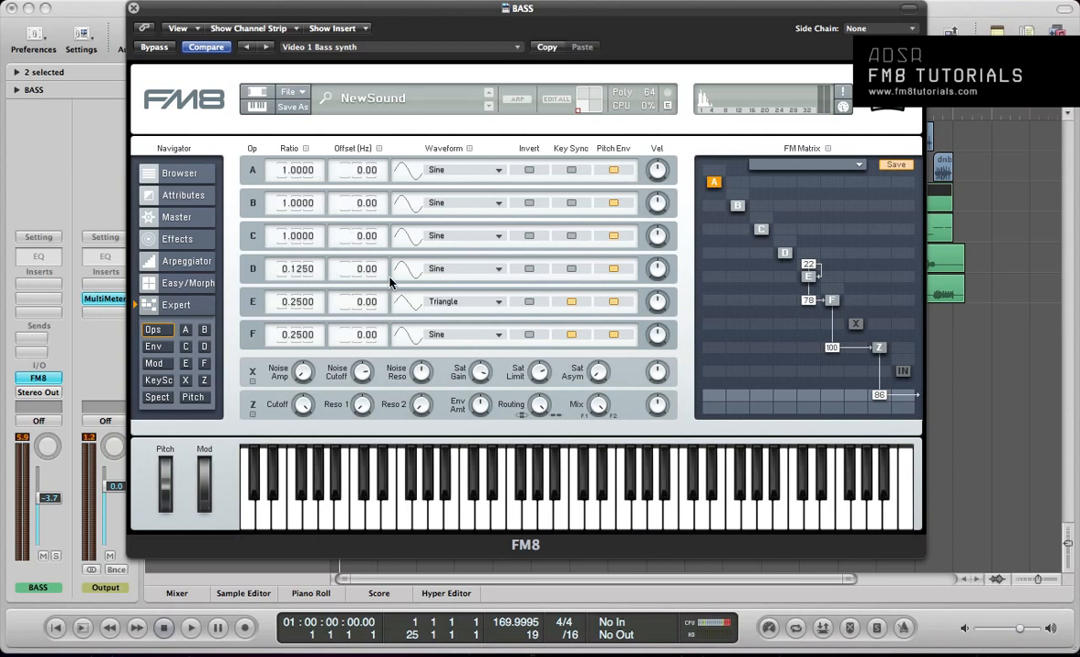
# Give operator D the 8th Formant waveform, routed into F at 52 with feedback of 19
pyautogui.click(428, 269)
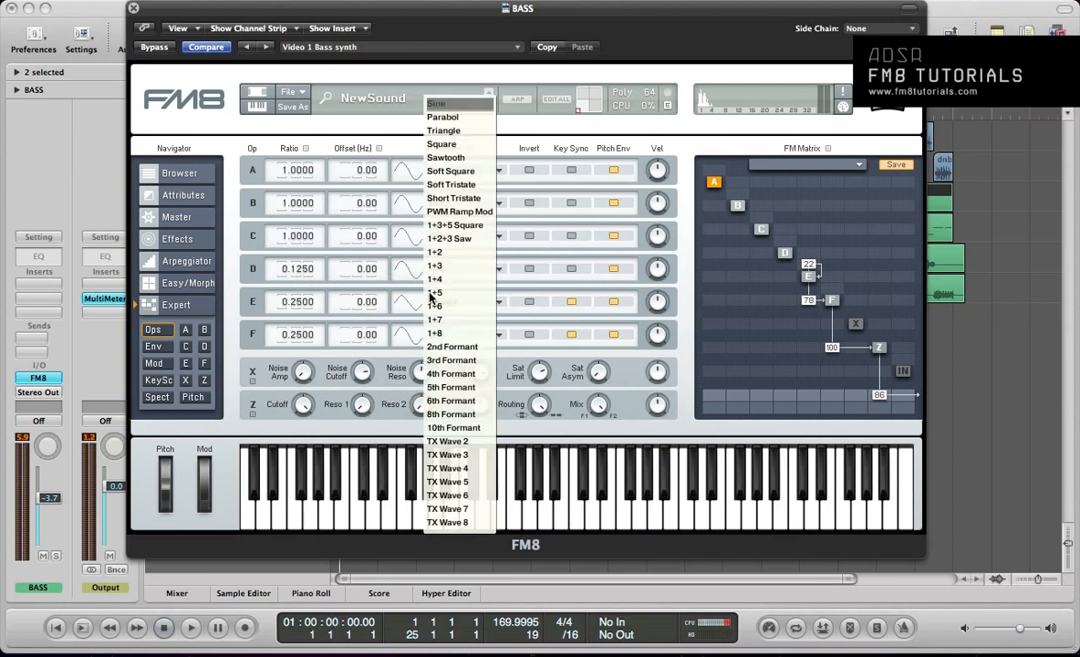
pyautogui.click(435, 414)
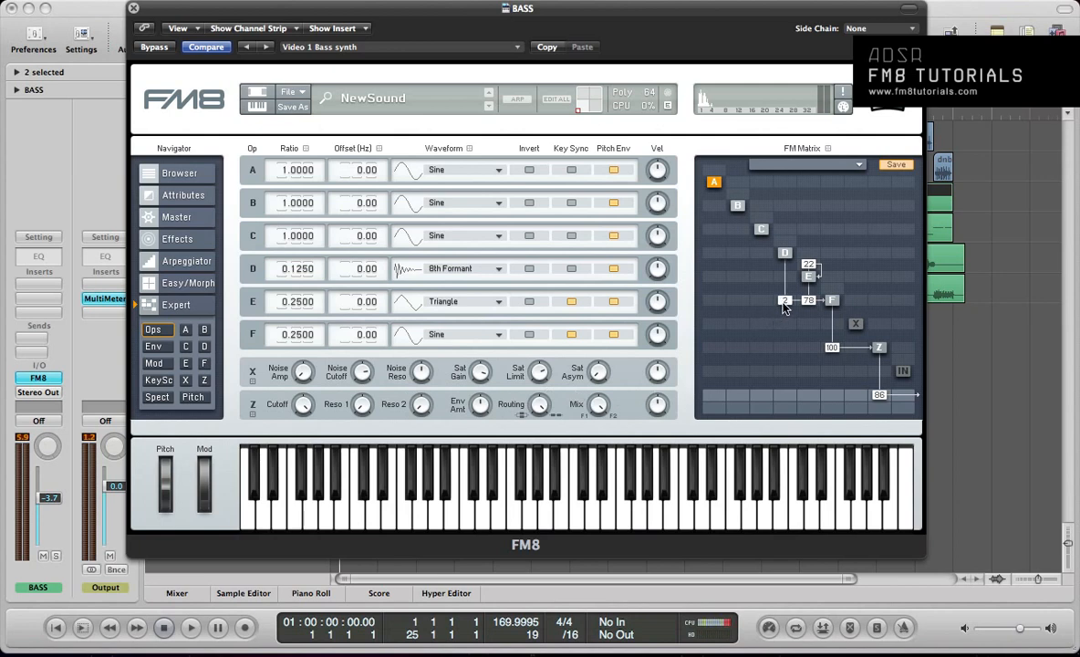
pyautogui.moveTo(784, 301); pyautogui.dragTo(795, 265)
pyautogui.moveTo(792, 242); pyautogui.dragTo(792, 229)
# Set operator C to ratio 0.5 with the Parabol waveform, routed into F at 36 with feedback of 30
pyautogui.doubleClick(288, 236)
pyautogui.write('.5')
pyautogui.press('Return')
pyautogui.click(446, 236)
pyautogui.click(445, 123)
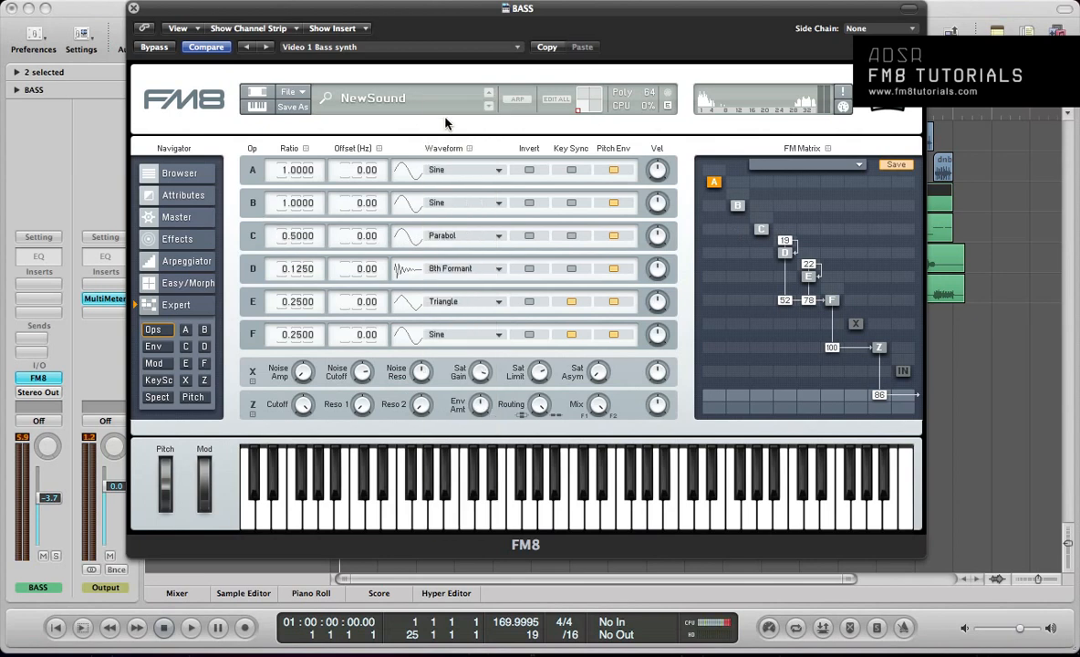
pyautogui.click(759, 301)
pyautogui.moveTo(767, 286); pyautogui.dragTo(768, 296)
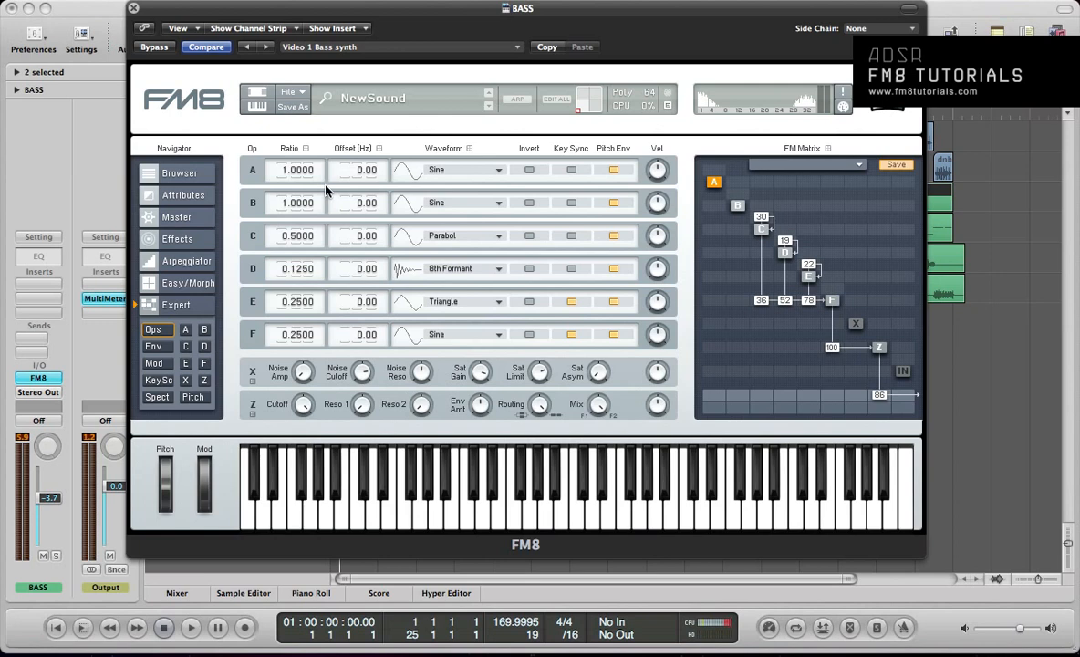
# Set operator B's ratio to 0.75 and route B into filter Z at 72
pyautogui.doubleClick(293, 203)
pyautogui.write('.75')
pyautogui.press('Return')
pyautogui.moveTo(738, 350); pyautogui.dragTo(749, 295)
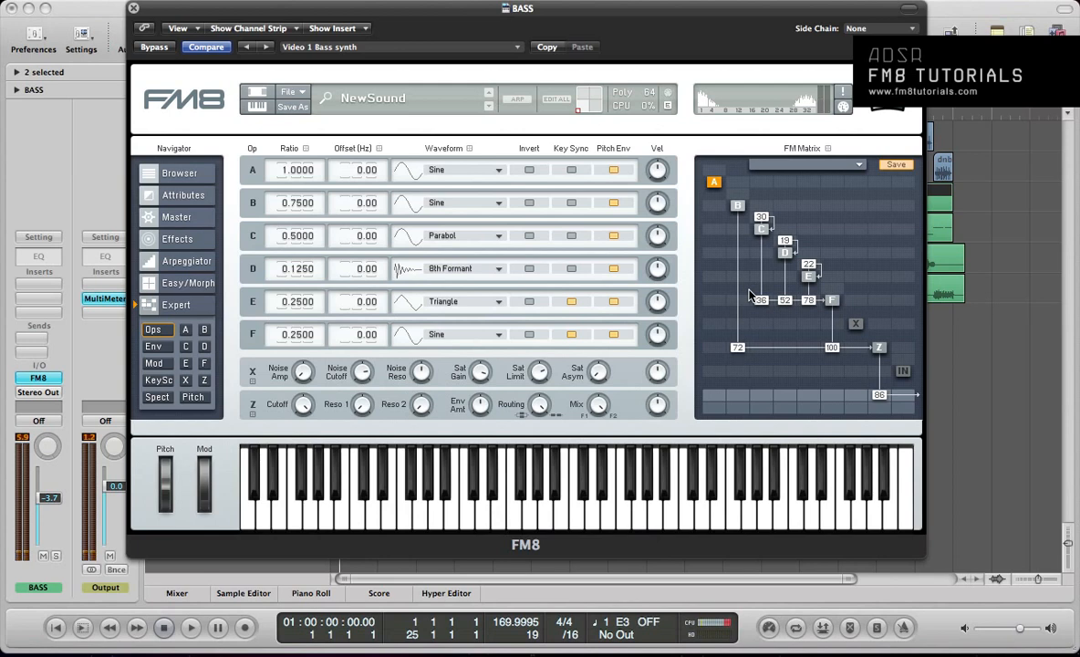
# Set operator B's feedback to 12 and feed filter Z back into B at 8
pyautogui.moveTo(741, 198); pyautogui.dragTo(749, 188)
pyautogui.click(880, 205)
pyautogui.moveTo(880, 204)
pyautogui.mouseDown()
pyautogui.moveTo(880, 216)
pyautogui.moveTo(888, 193)
pyautogui.moveTo(888, 206)
pyautogui.mouseUp()
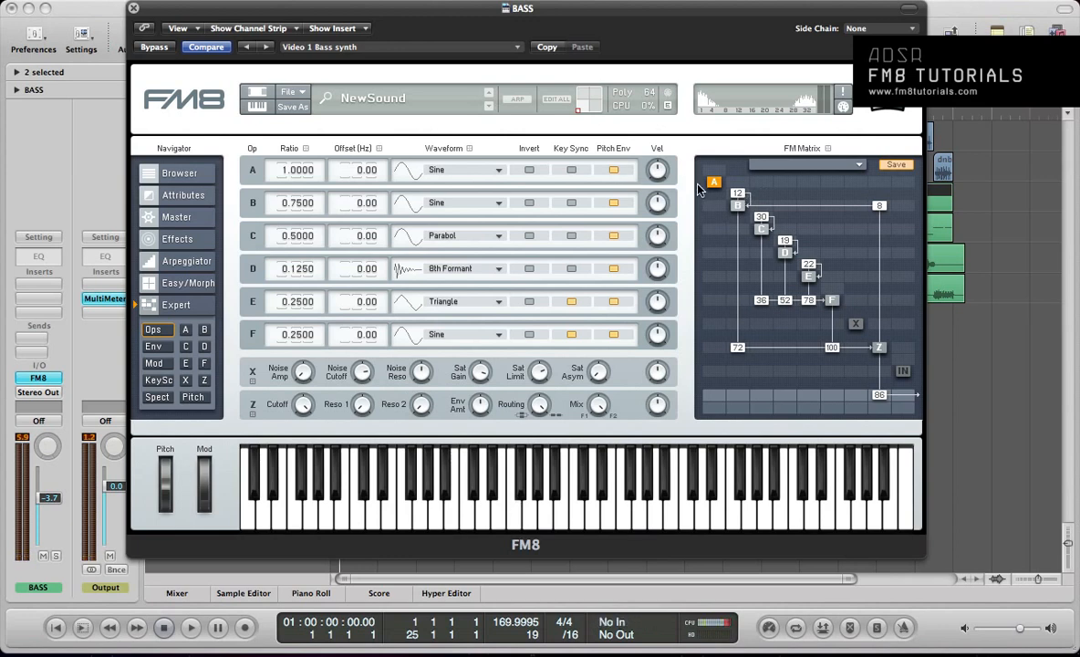
# Set operator A to ratio 0.25 with the Triangle waveform, routed into B at 60 with feedback of 24
pyautogui.click(286, 173)
pyautogui.write('.25')
pyautogui.press('Return')
pyautogui.click(433, 168)
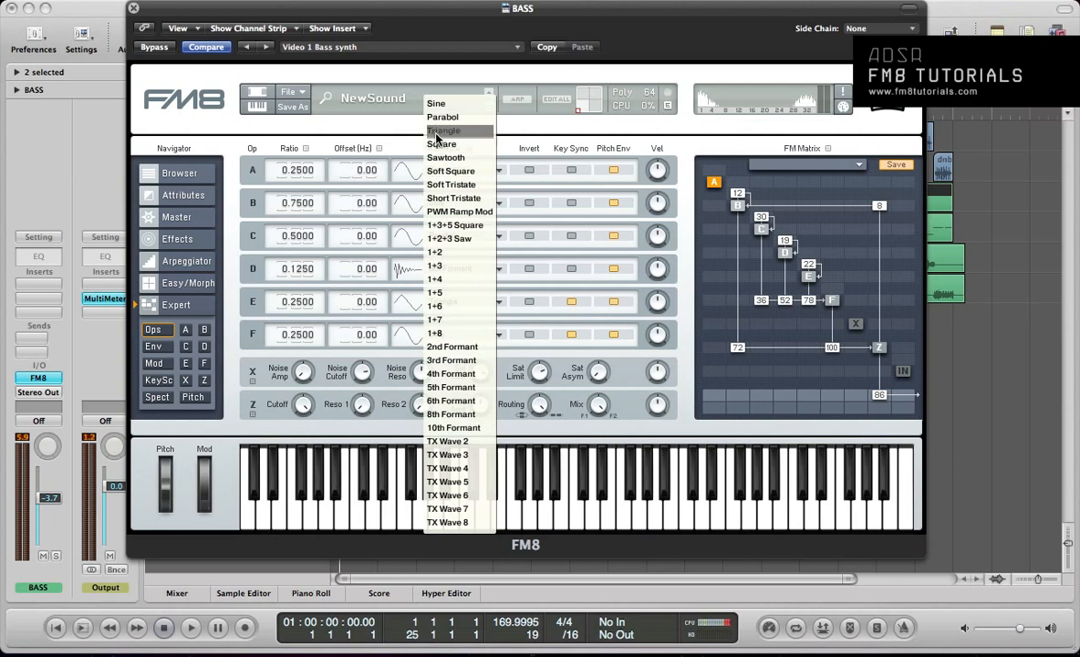
pyautogui.click(441, 130)
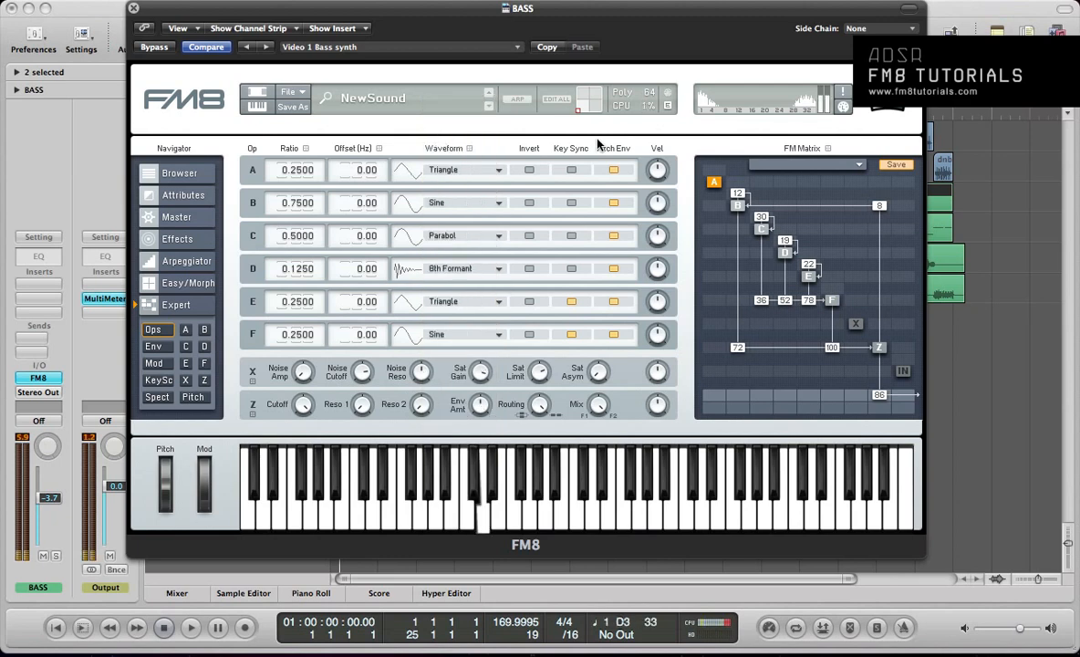
pyautogui.moveTo(709, 211); pyautogui.dragTo(730, 167)
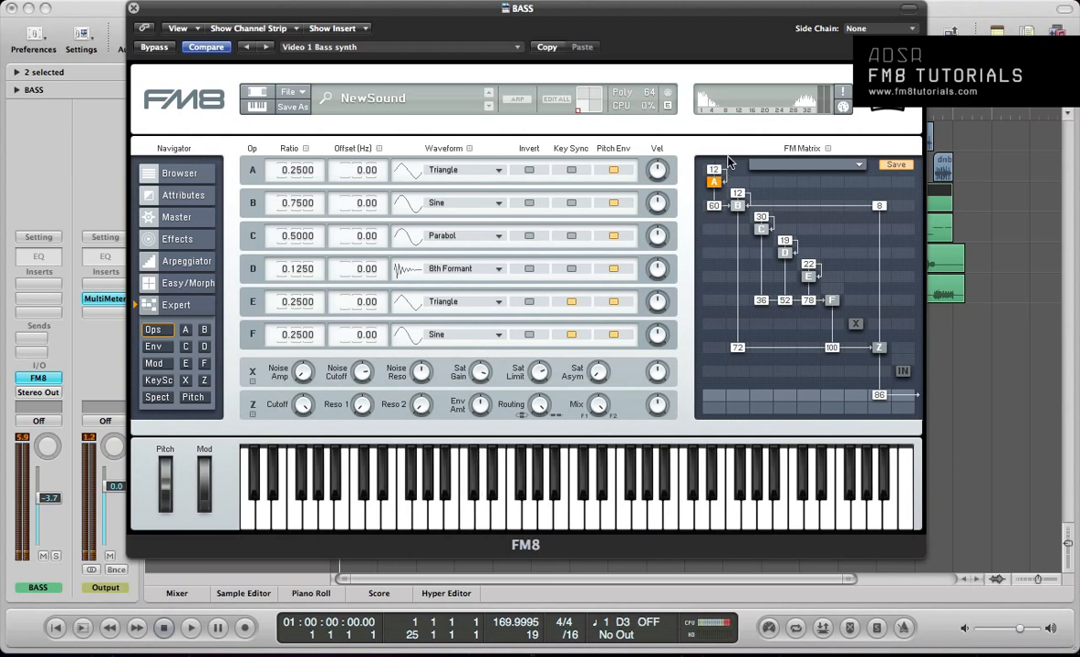
pyautogui.moveTo(729, 161); pyautogui.dragTo(729, 153)
# In the master settings, enable mono polyphony and set unison to 4 voices with detune 0
pyautogui.click(188, 220)
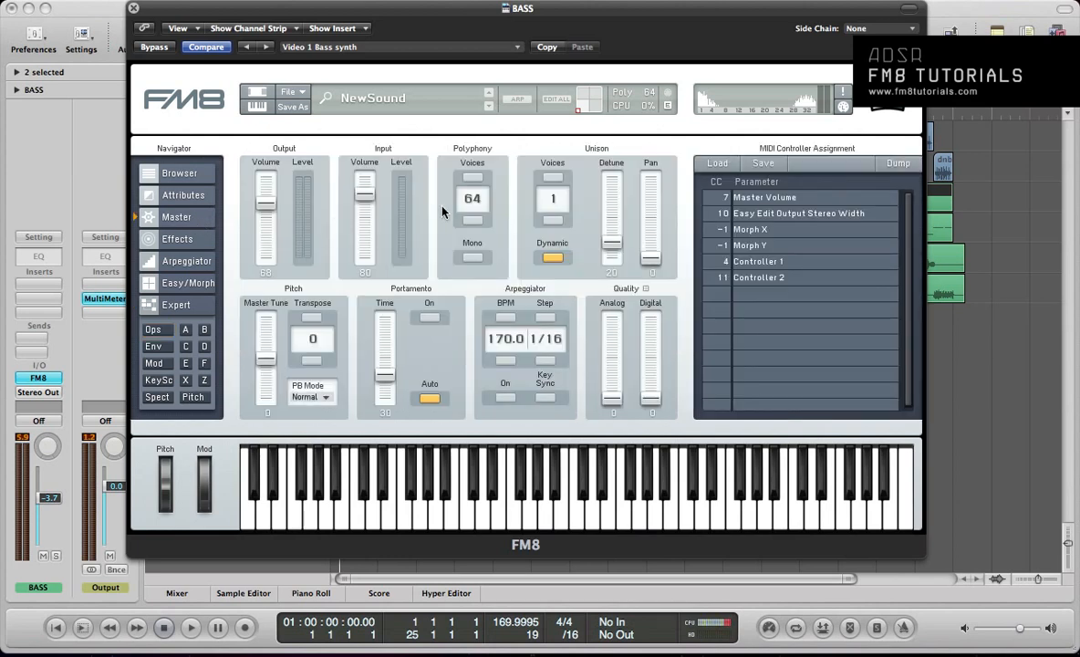
pyautogui.click(472, 256)
pyautogui.click(553, 178)
pyautogui.click(553, 178)
pyautogui.click(553, 177)
pyautogui.moveTo(611, 245); pyautogui.dragTo(614, 308)
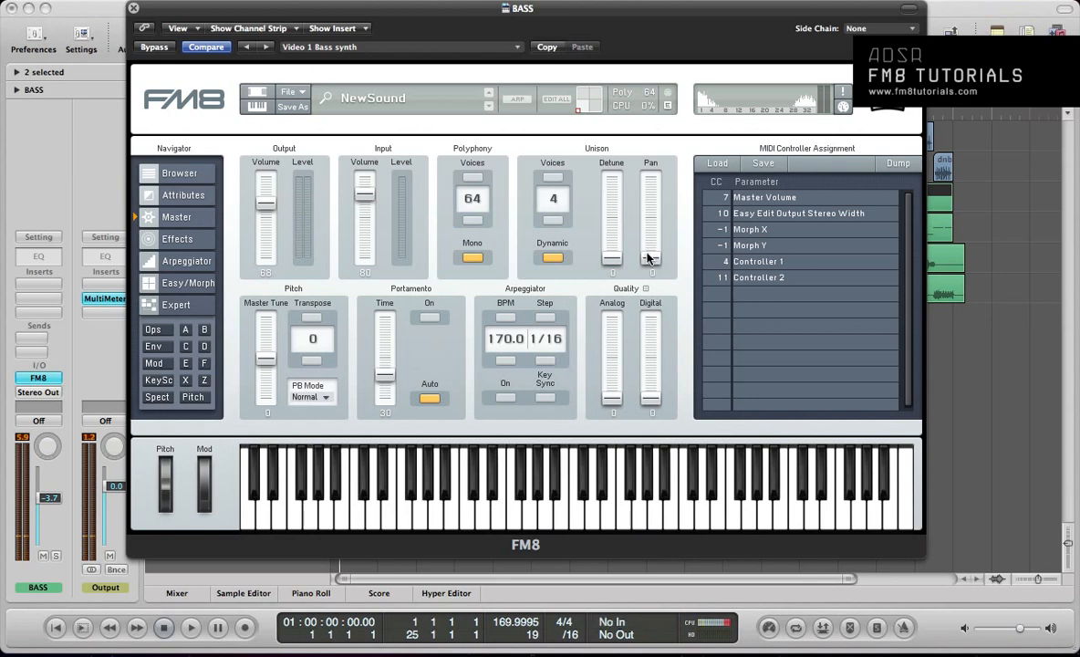
# Raise the unison pan to 54 and the digital quality to 64
pyautogui.moveTo(646, 243)
pyautogui.mouseDown()
pyautogui.moveTo(644, 216)
pyautogui.moveTo(646, 234)
pyautogui.mouseUp()
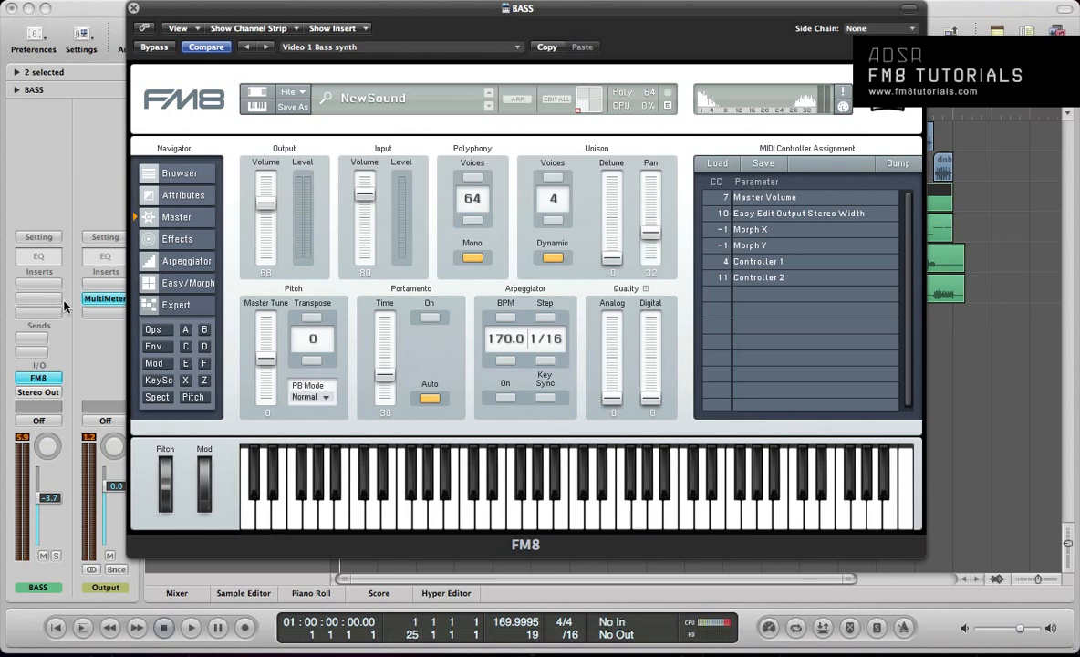
pyautogui.click(160, 329)
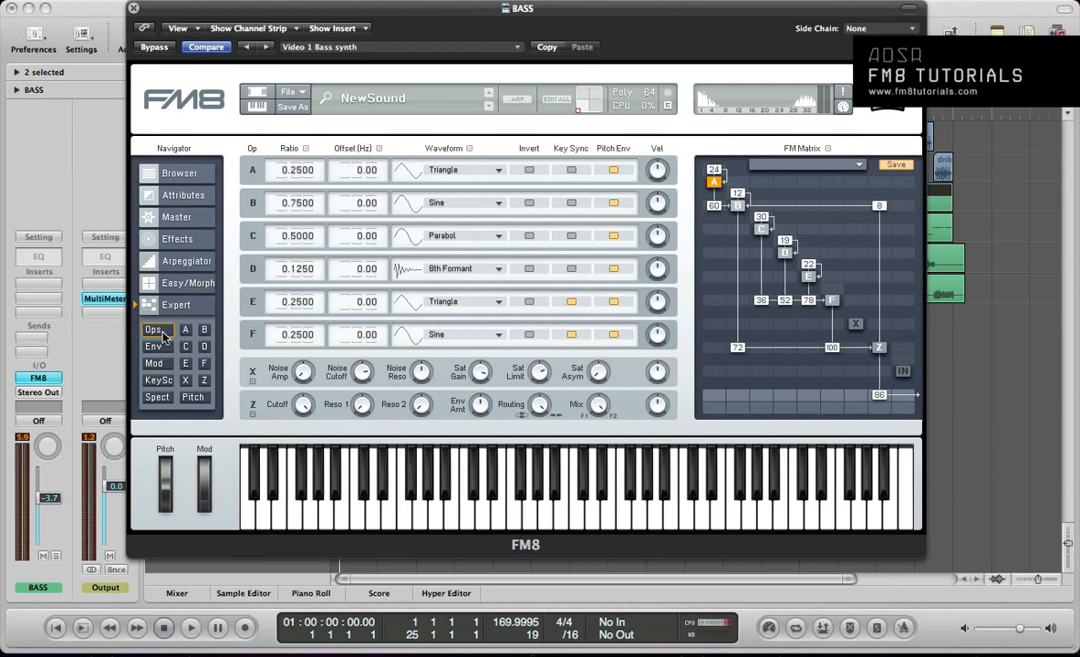
pyautogui.click(168, 216)
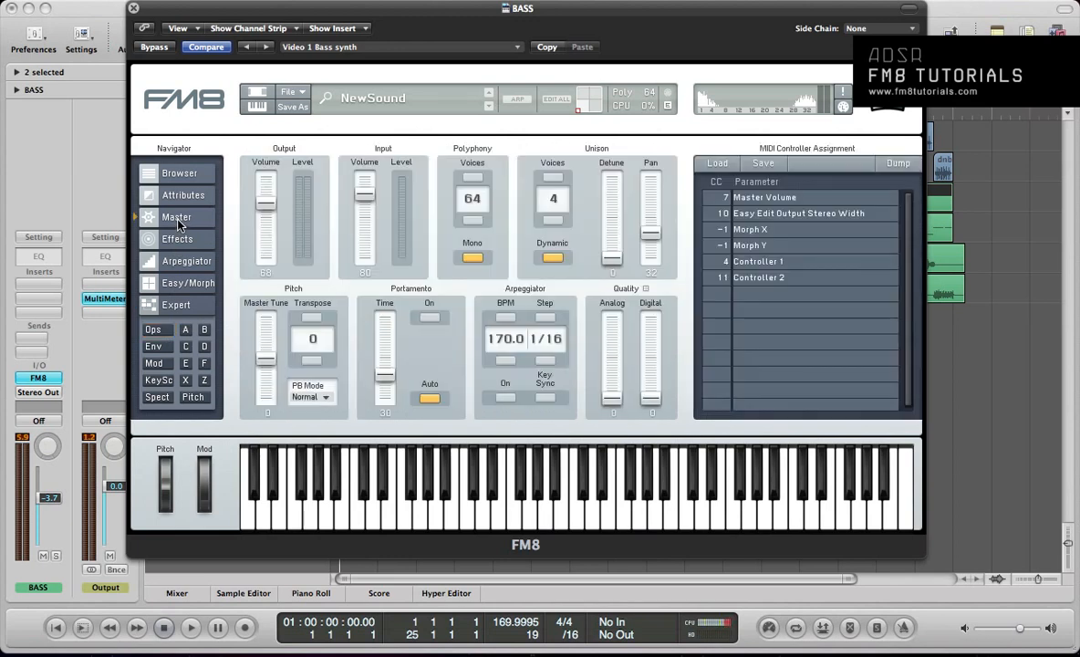
pyautogui.moveTo(648, 236); pyautogui.dragTo(650, 226)
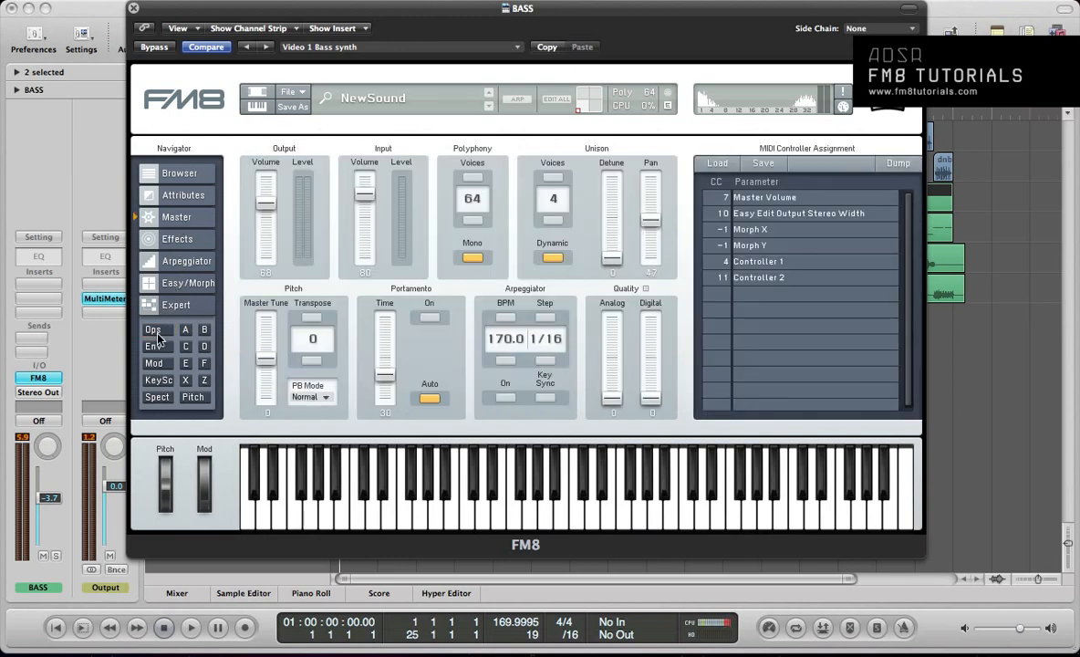
pyautogui.click(150, 305)
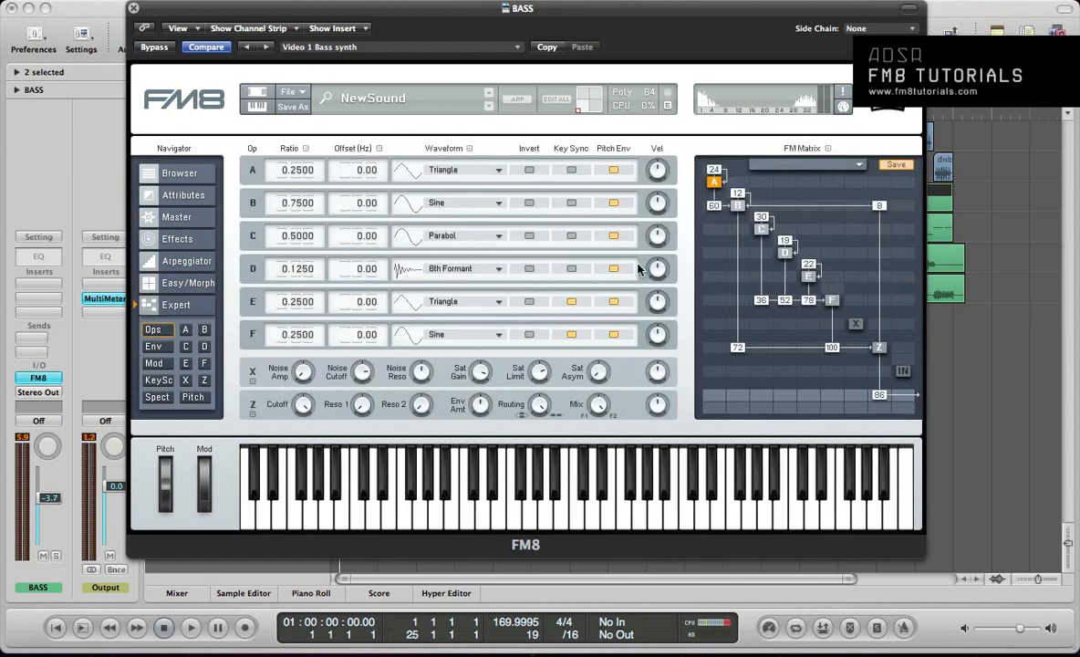
pyautogui.click(175, 216)
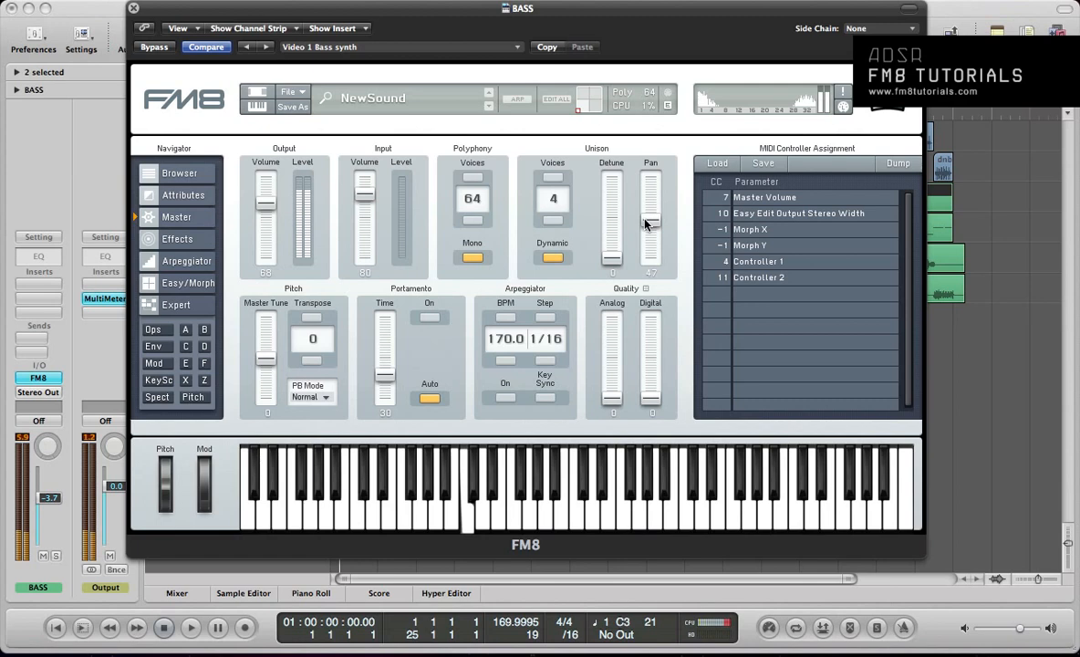
pyautogui.moveTo(644, 224); pyautogui.dragTo(649, 218)
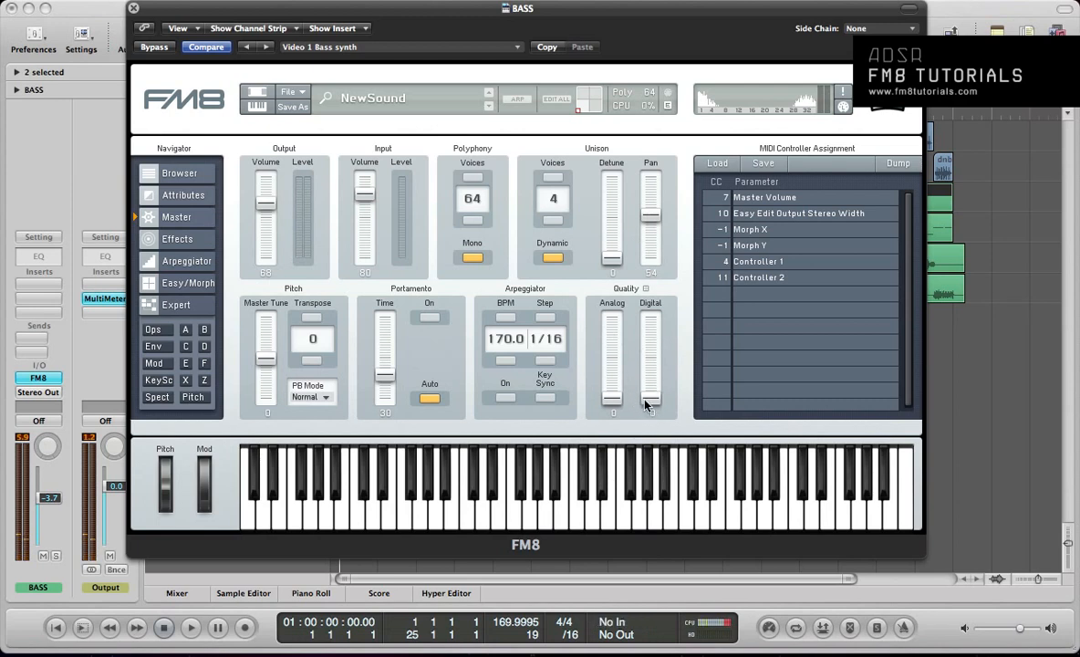
pyautogui.moveTo(645, 404); pyautogui.dragTo(642, 330)
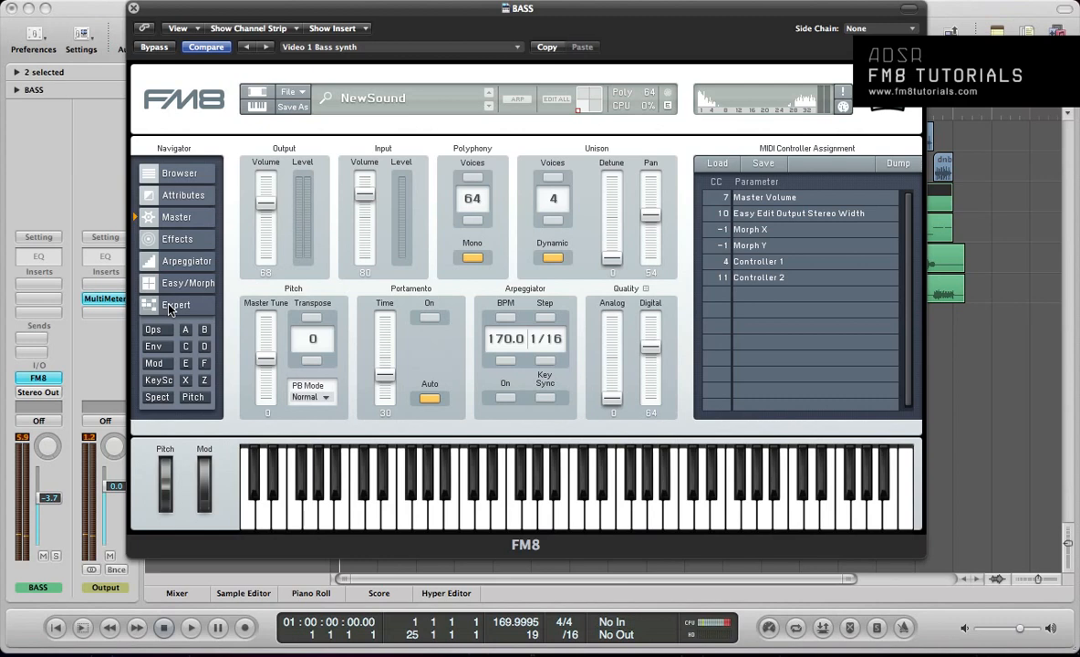
# Link the envelopes of operators A through F and enable tempo sync for envelopes A and B
pyautogui.click(151, 349)
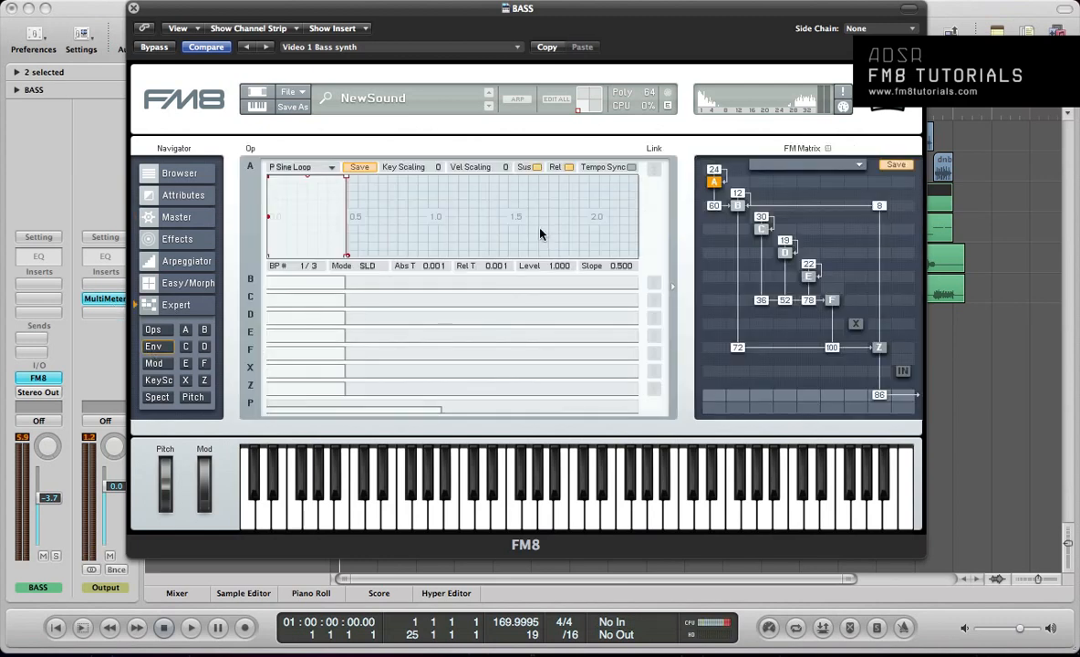
pyautogui.click(632, 167)
pyautogui.click(638, 286)
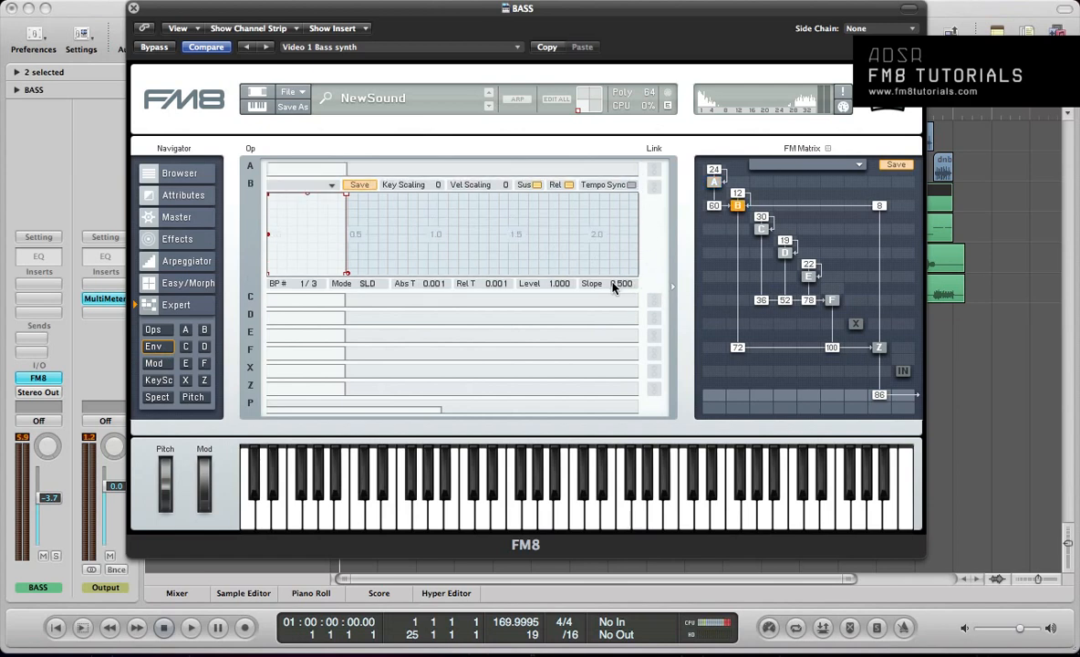
pyautogui.click(654, 300)
pyautogui.click(654, 318)
pyautogui.click(652, 336)
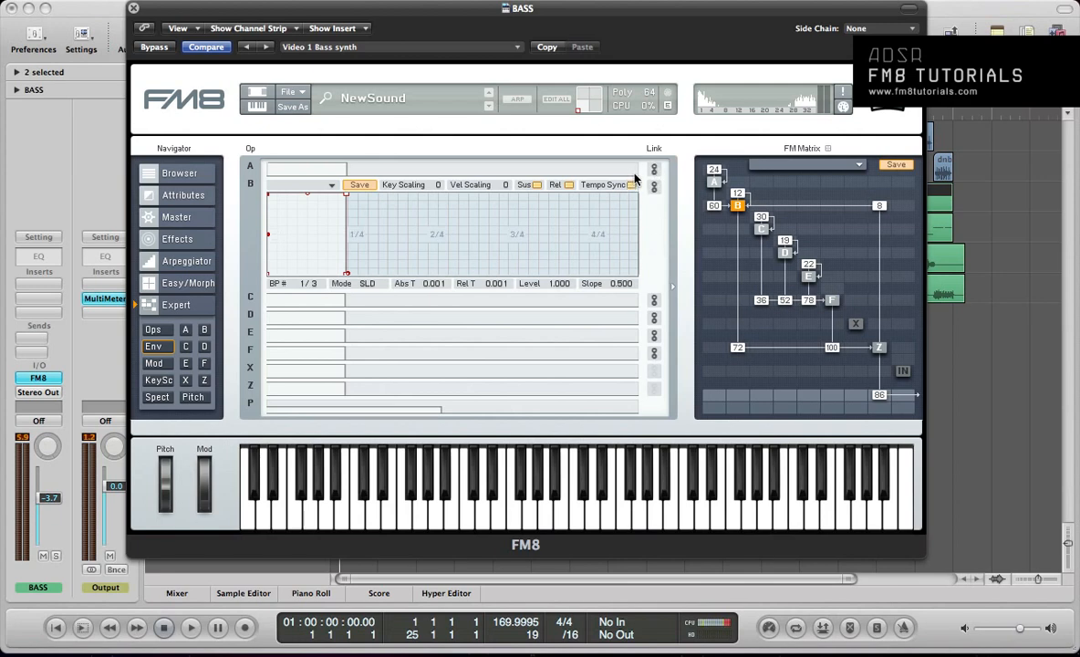
# Enable tempo sync on the envelopes of operators C through F
pyautogui.click(634, 171)
pyautogui.click(617, 285)
pyautogui.click(619, 298)
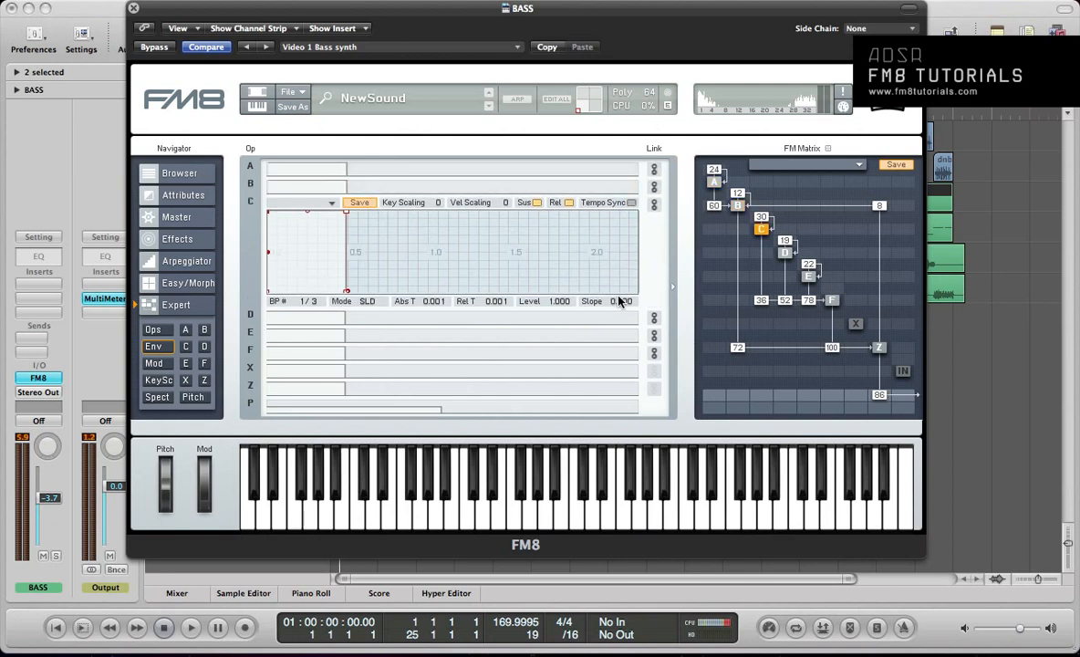
pyautogui.click(566, 315)
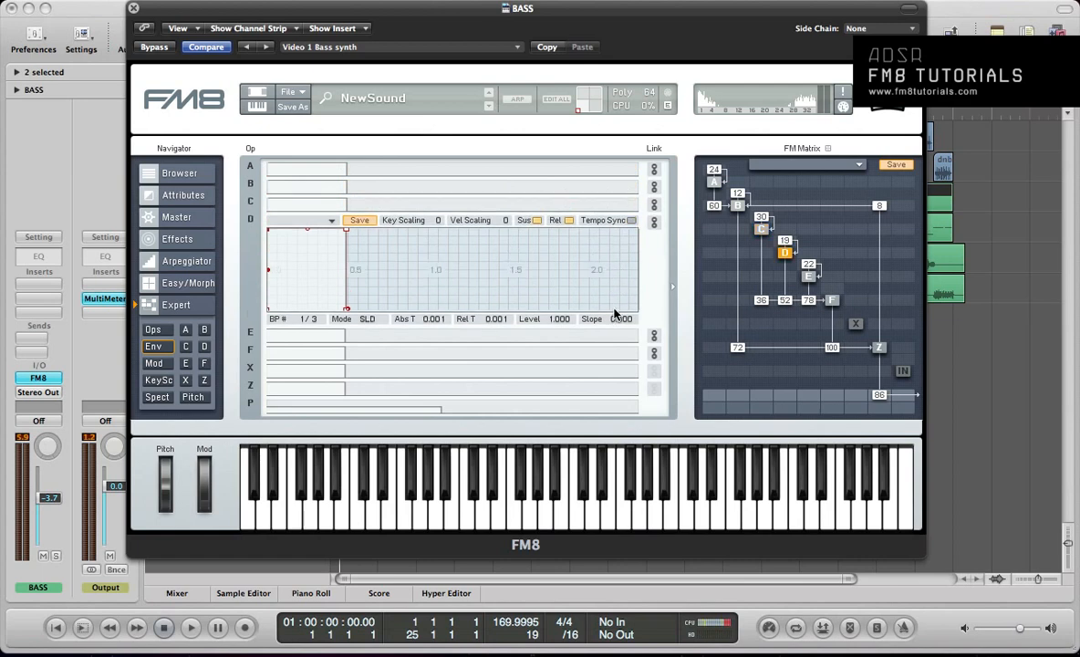
pyautogui.click(627, 332)
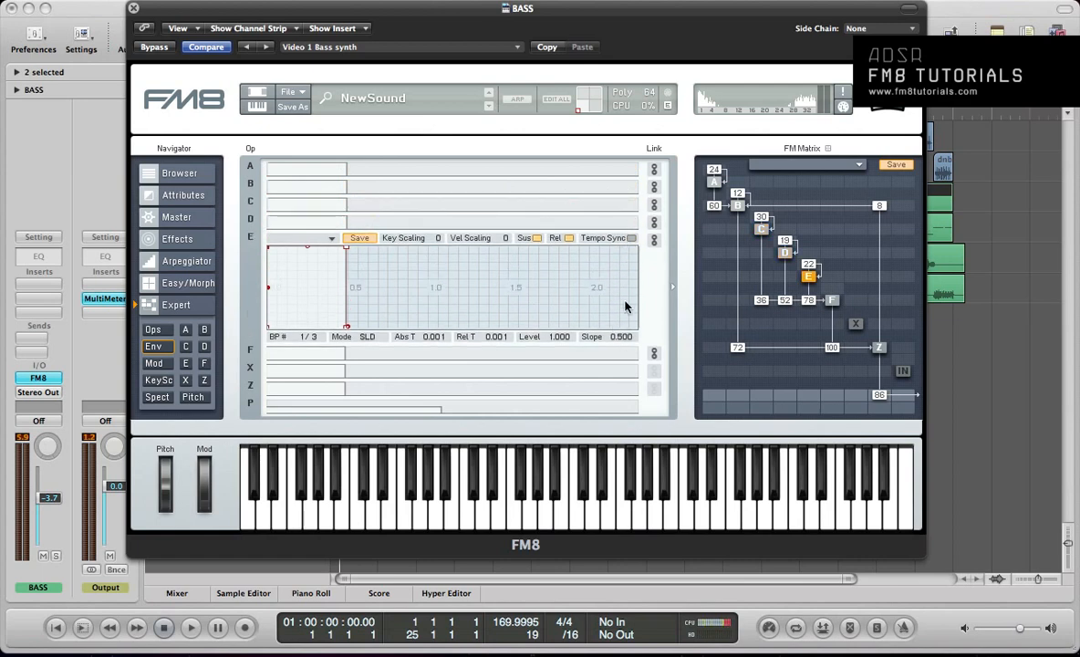
pyautogui.click(623, 350)
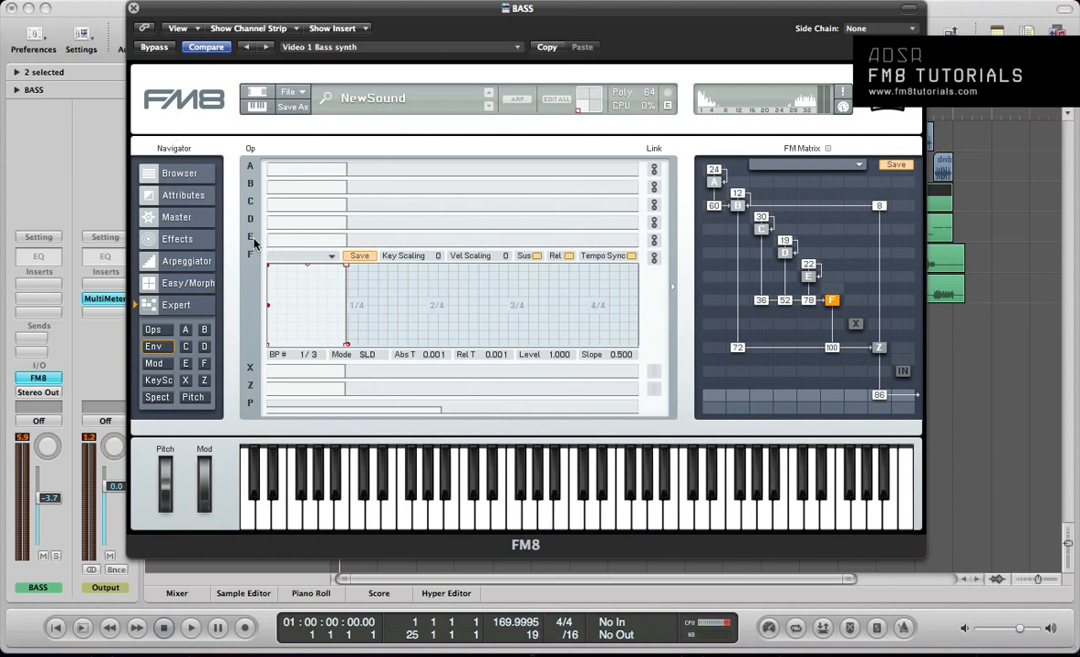
# Apply the P Sine Loop preset to operator F's envelope and the envelopes linked to it
pyautogui.click(330, 261)
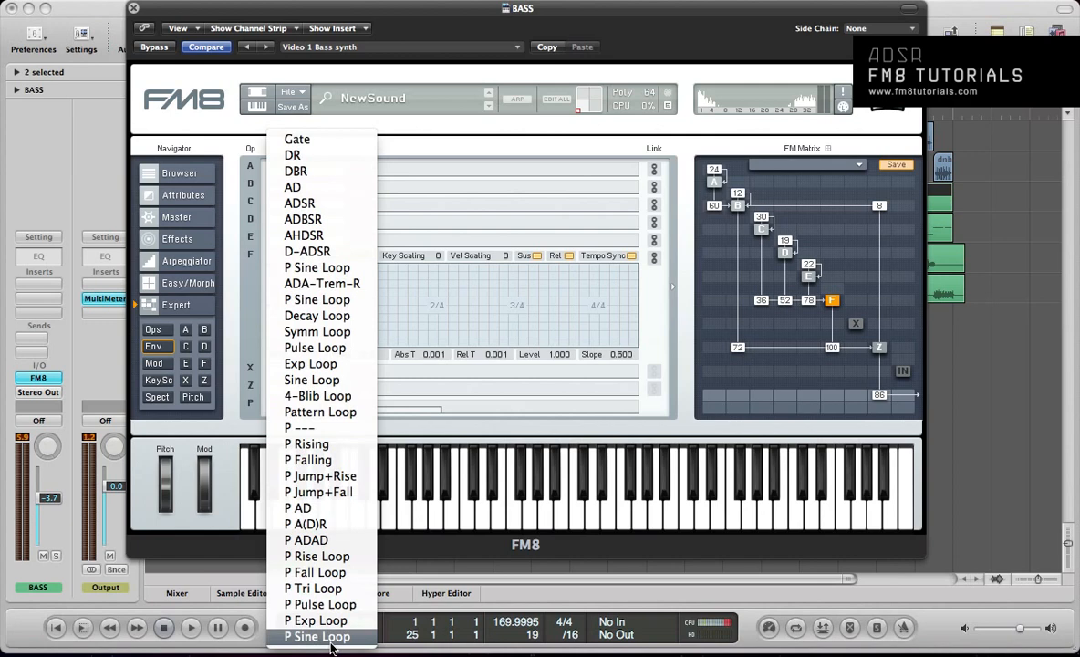
pyautogui.click(331, 637)
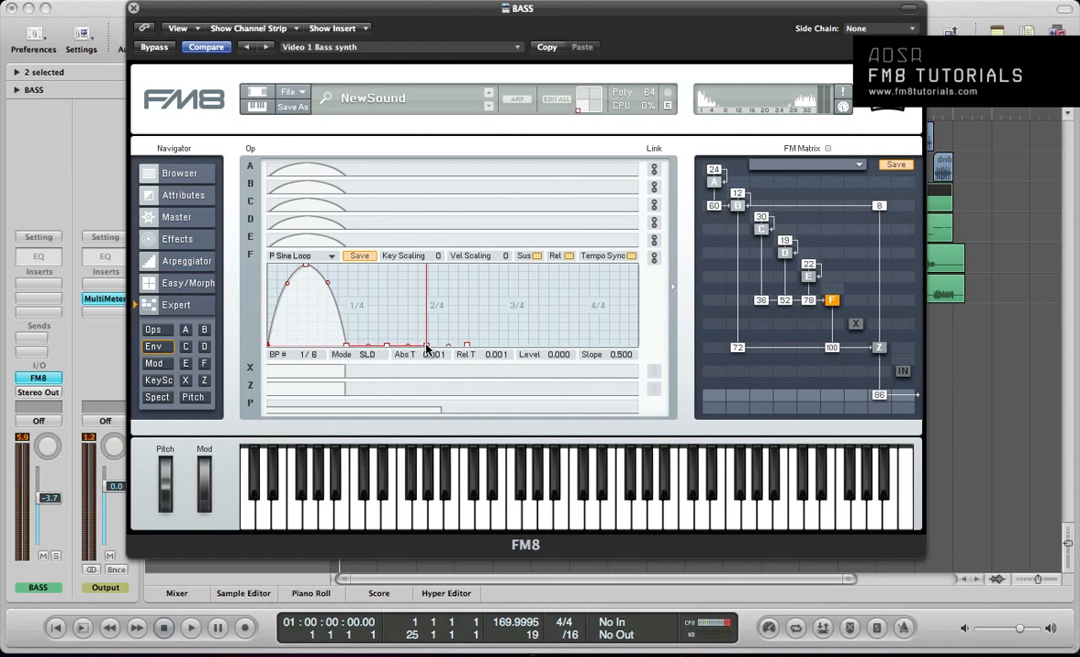
# Extend operator F's envelope loop to 2.000 and add a second hump peaking at 1.750 with level 0.948 and rising slope 0.775
pyautogui.moveTo(425, 347)
pyautogui.mouseDown()
pyautogui.moveTo(393, 346)
pyautogui.moveTo(567, 347)
pyautogui.moveTo(588, 337)
pyautogui.moveTo(599, 299)
pyautogui.mouseUp()
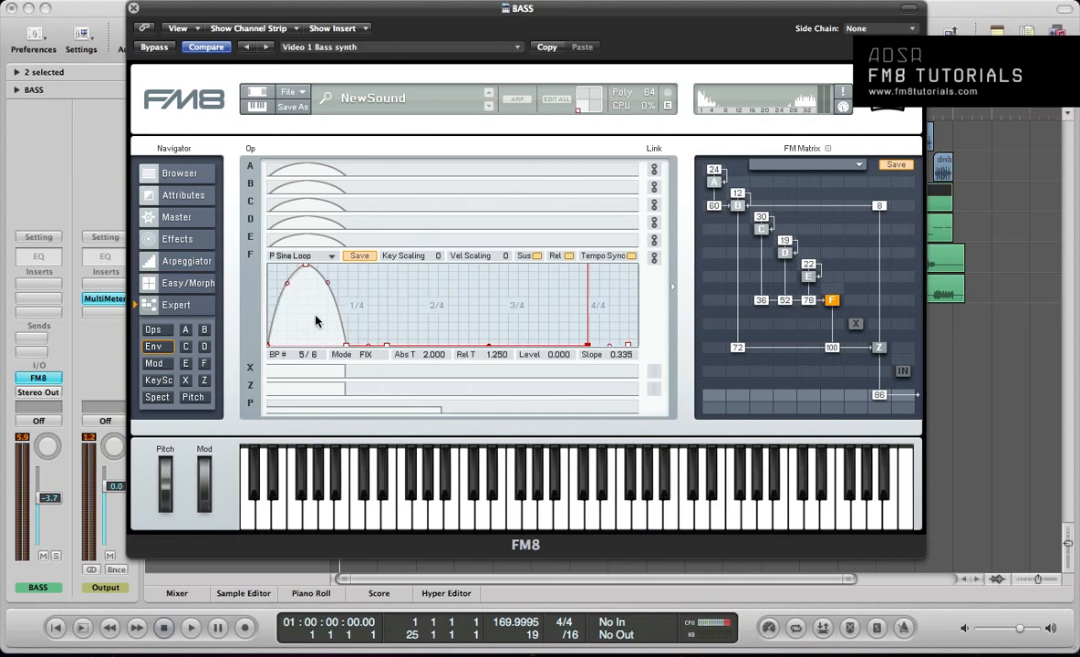
pyautogui.doubleClick(507, 345)
pyautogui.doubleClick(576, 345)
pyautogui.moveTo(576, 342); pyautogui.dragTo(585, 347)
pyautogui.click(557, 336)
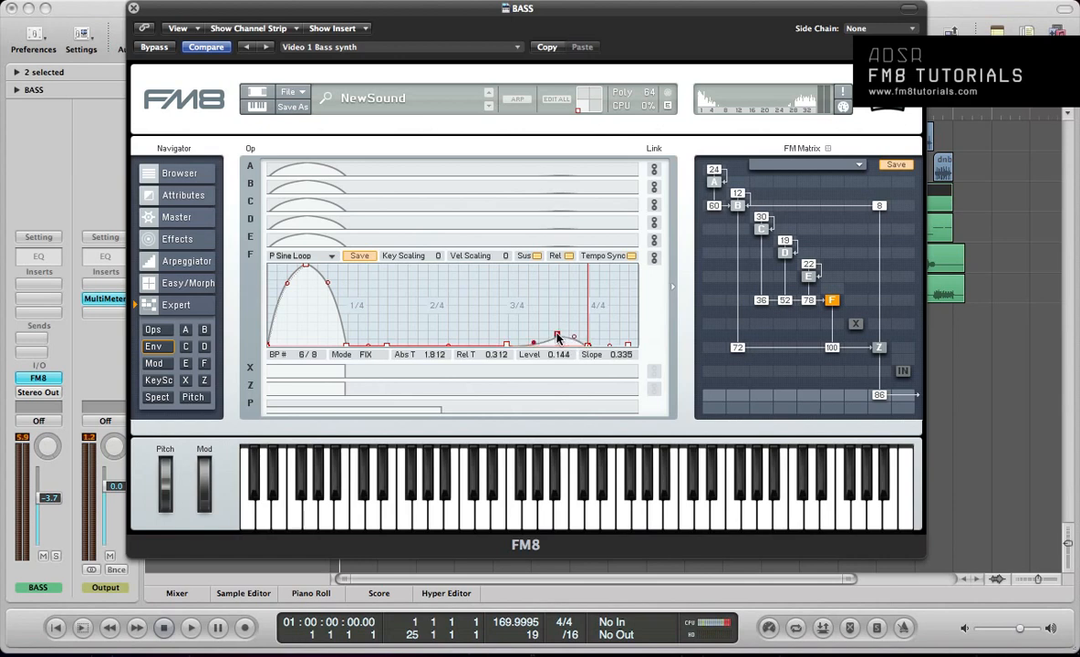
pyautogui.moveTo(557, 335); pyautogui.dragTo(547, 269)
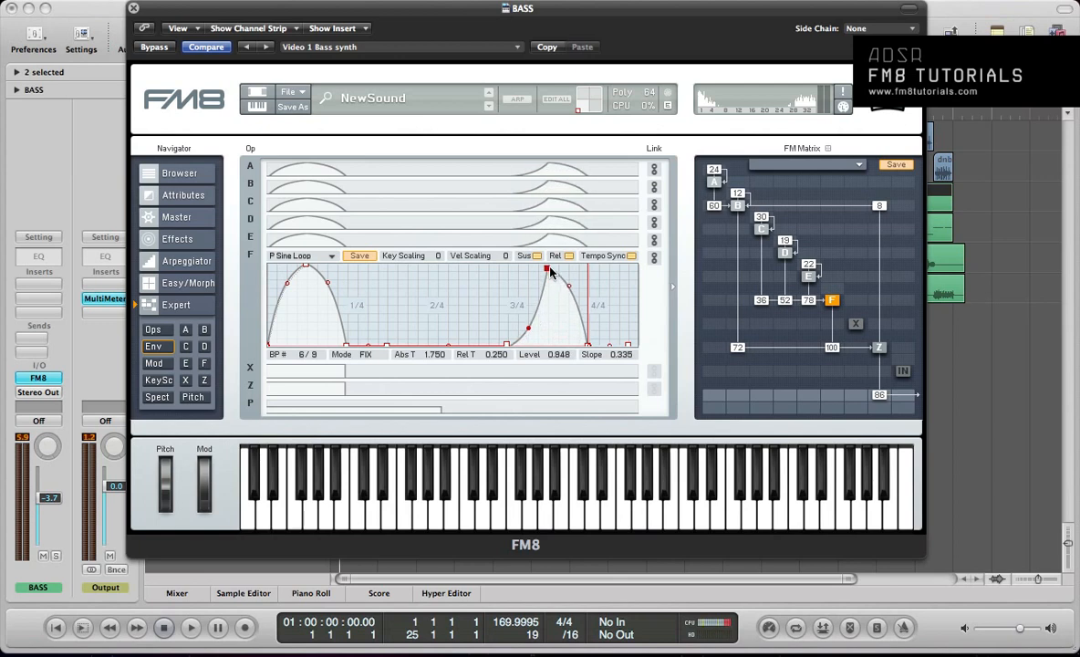
pyautogui.moveTo(527, 332); pyautogui.dragTo(532, 279)
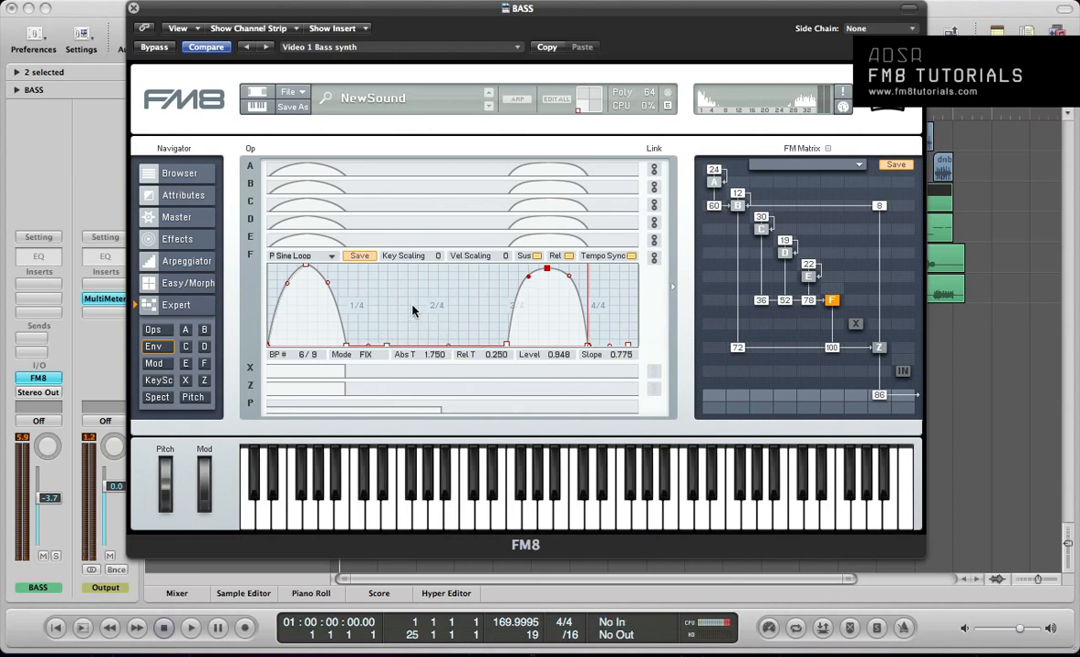
# Add a smaller middle hump to operator F's envelope, peaking at 1.000 with level 0.320 and slope 0.695, and curve its fall inward
pyautogui.click(388, 346)
pyautogui.moveTo(388, 347)
pyautogui.mouseDown()
pyautogui.moveTo(392, 336)
pyautogui.moveTo(398, 359)
pyautogui.moveTo(388, 359)
pyautogui.mouseUp()
pyautogui.doubleClick(428, 330)
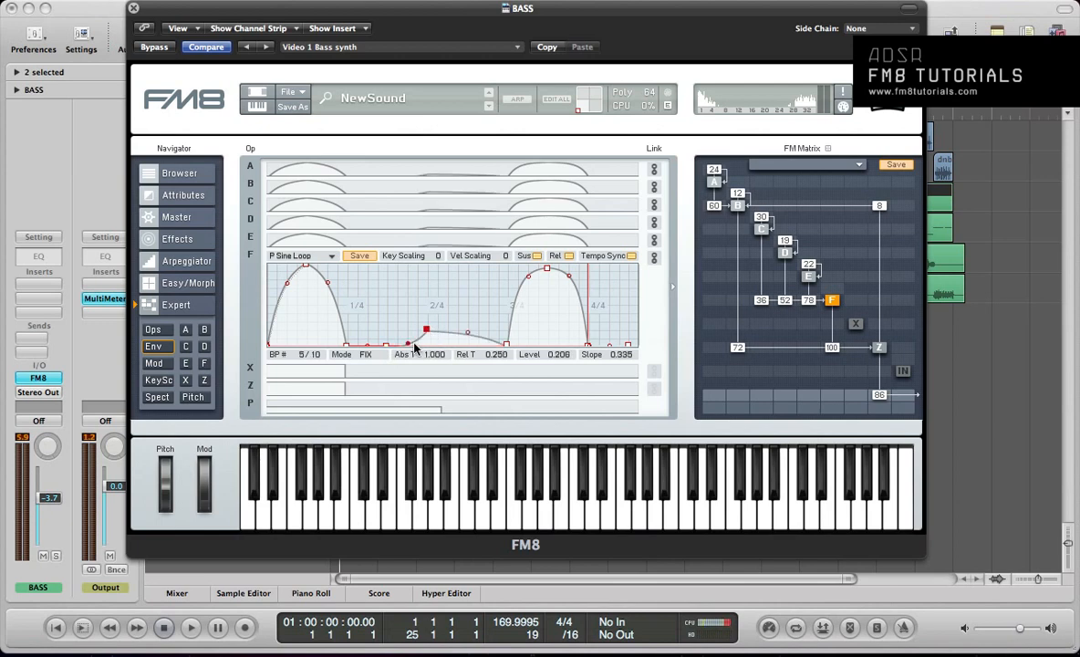
pyautogui.moveTo(408, 343); pyautogui.dragTo(404, 311)
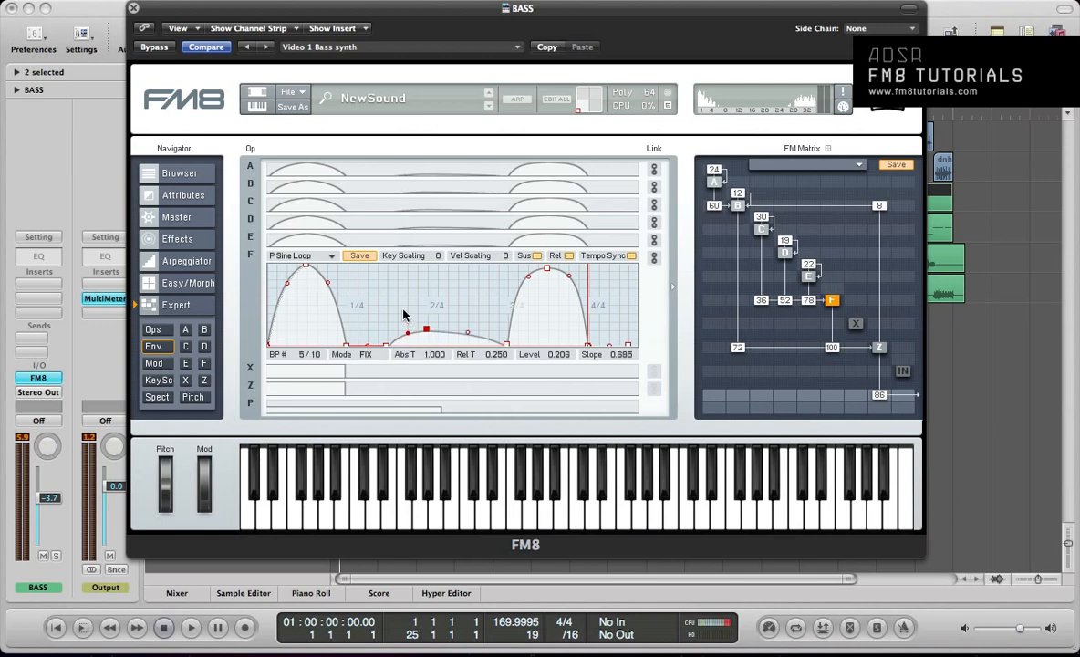
pyautogui.moveTo(467, 331); pyautogui.dragTo(466, 367)
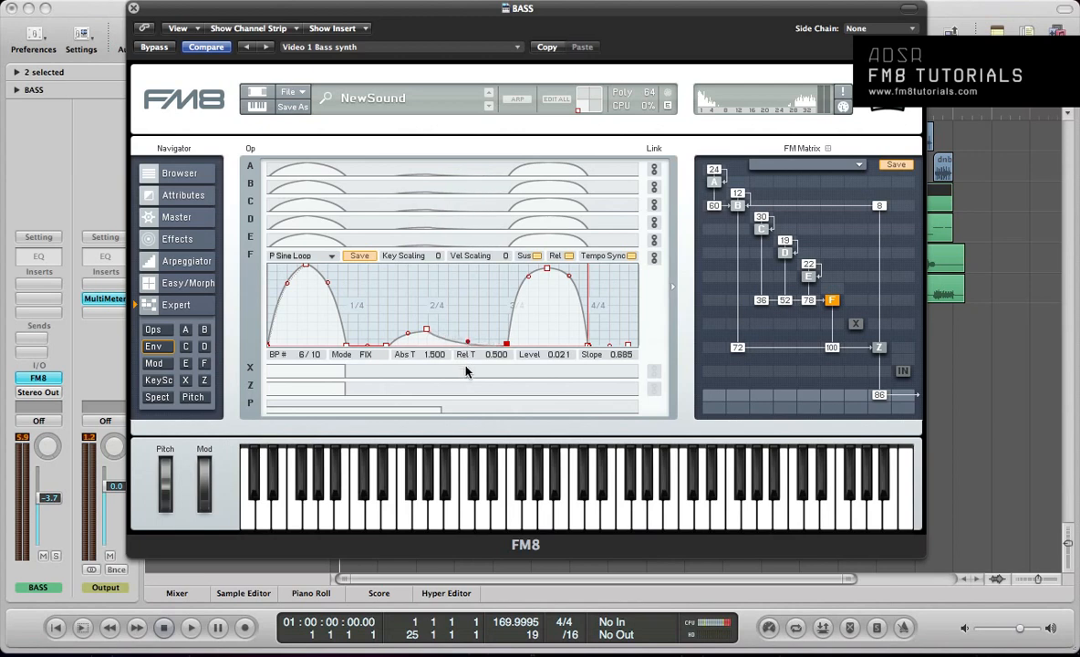
pyautogui.click(426, 328)
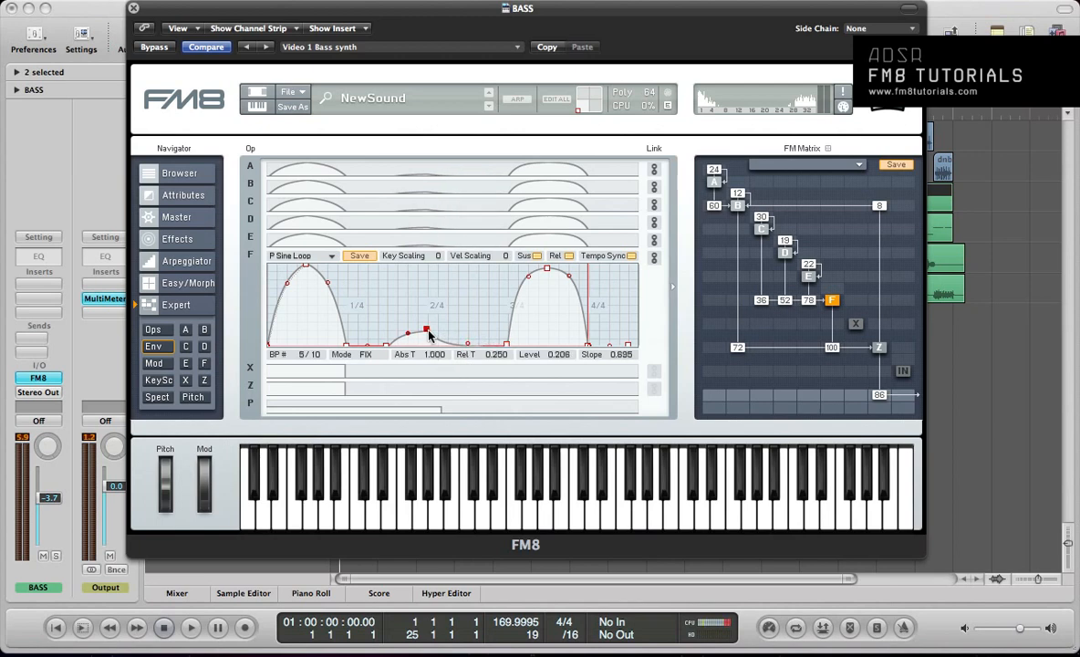
pyautogui.moveTo(428, 330); pyautogui.dragTo(426, 327)
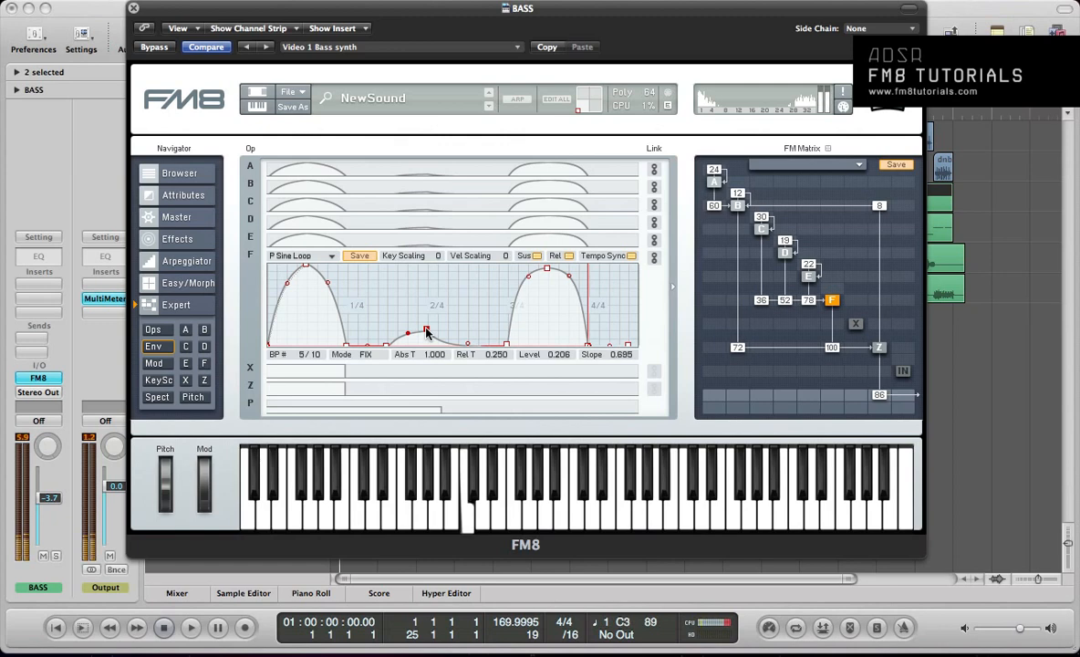
pyautogui.moveTo(426, 331); pyautogui.dragTo(427, 322)
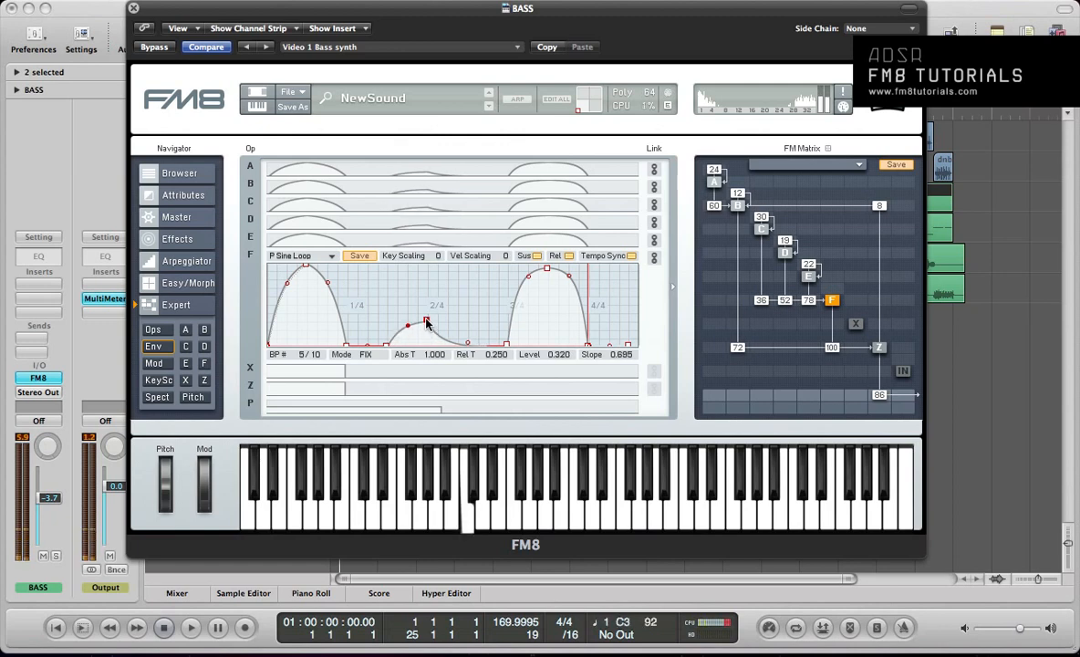
# Solo the first drum and bass regions in the arrangement and play them back, returning to the start and the synth window
pyautogui.press('v')
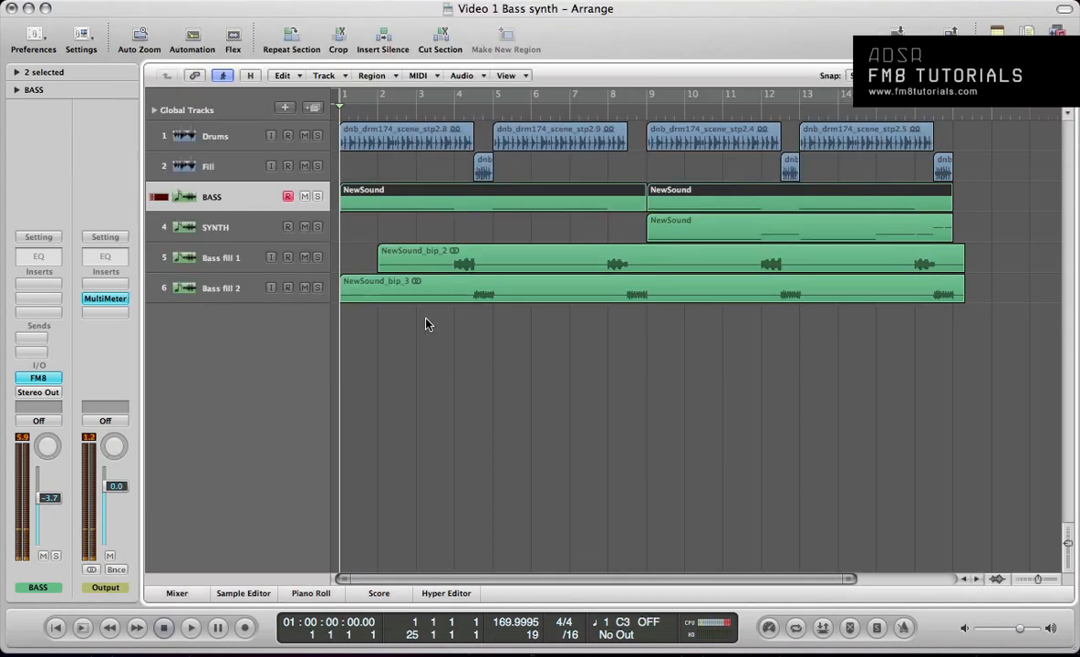
pyautogui.click(348, 227)
pyautogui.moveTo(347, 228); pyautogui.dragTo(426, 142)
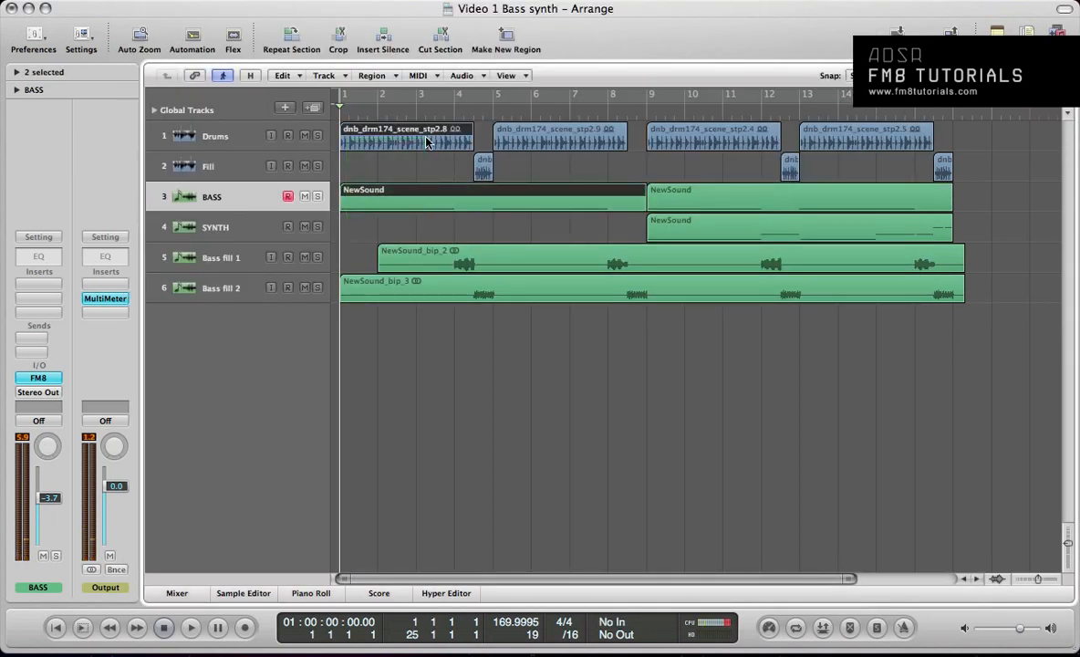
pyautogui.press('space')
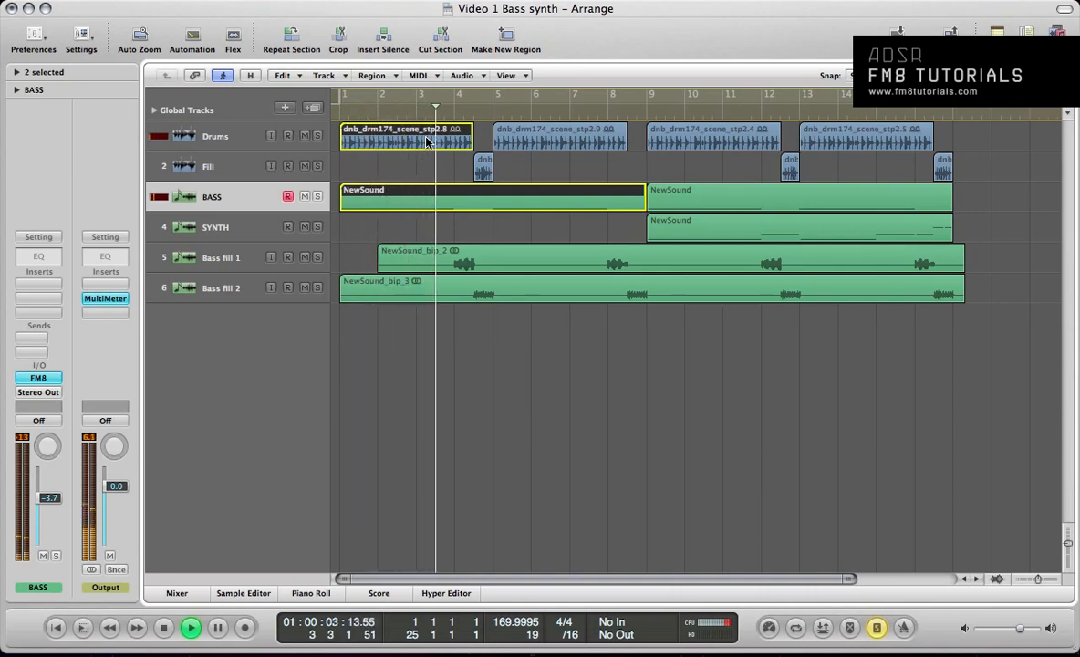
pyautogui.press('space')
pyautogui.press('Return')
pyautogui.press('v')
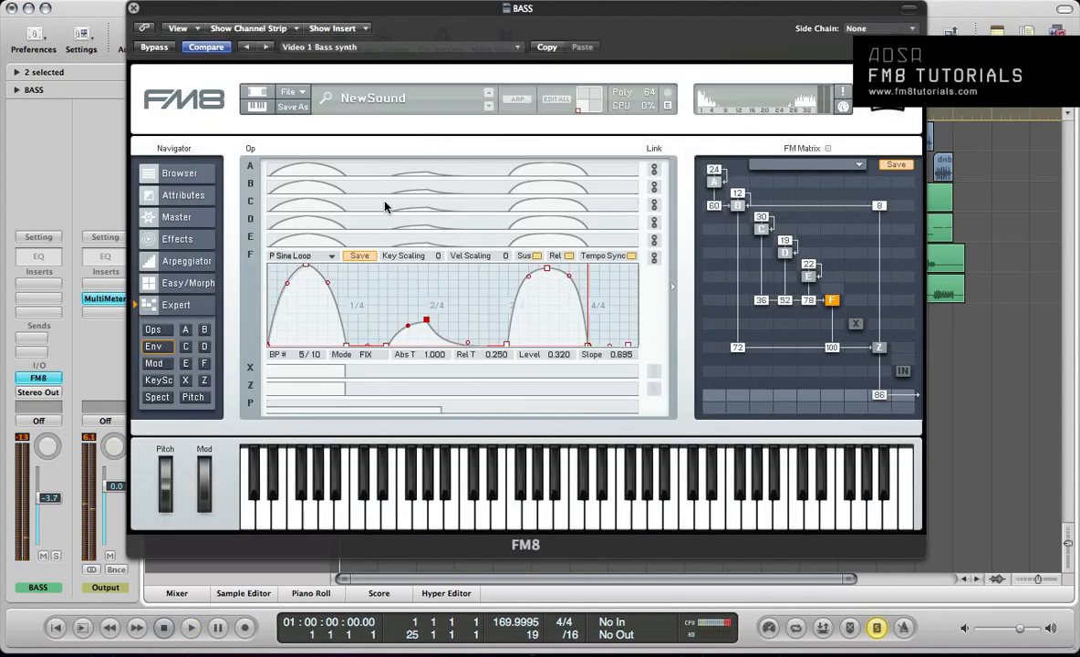
# Raise the resonance of both filters in operator Z
pyautogui.click(192, 356)
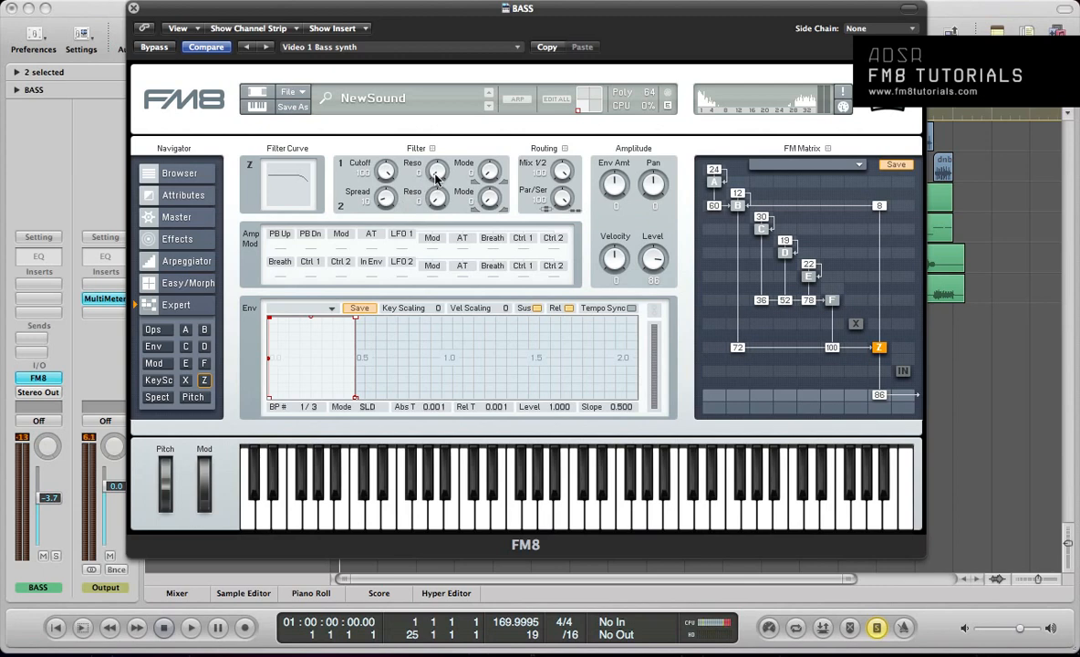
pyautogui.moveTo(439, 173); pyautogui.dragTo(441, 162)
pyautogui.moveTo(435, 202); pyautogui.dragTo(434, 169)
# Remove the mod-wheel-scaled LFO 1 pitch modulation and route LFO 1 directly to pitch with an amount of 9
pyautogui.click(154, 364)
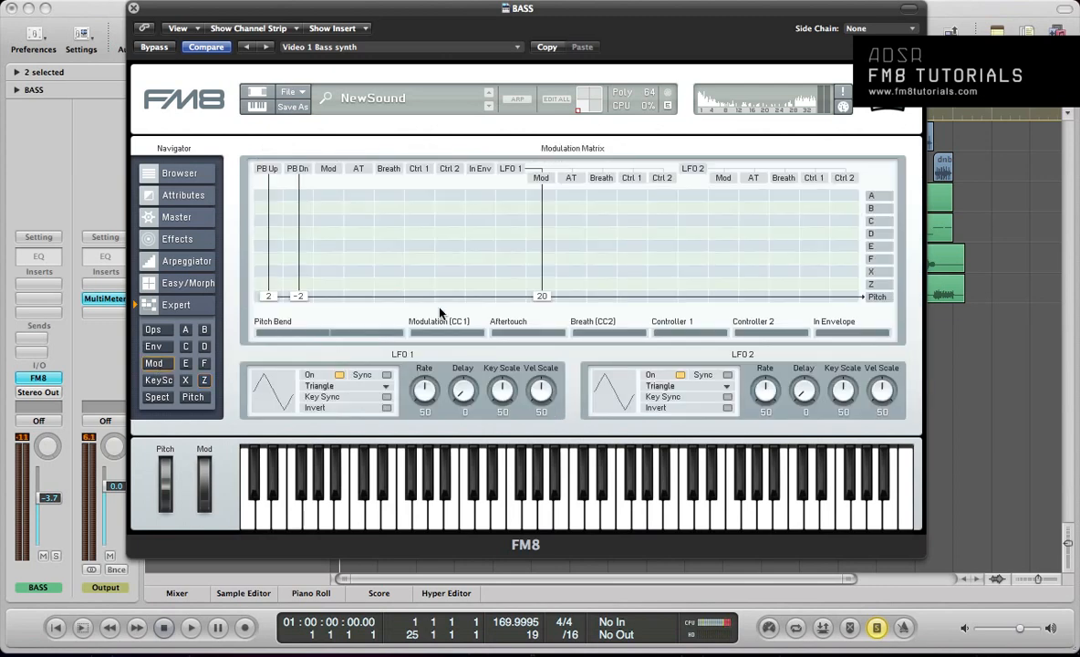
pyautogui.doubleClick(549, 297)
pyautogui.moveTo(513, 297)
pyautogui.mouseDown()
pyautogui.moveTo(536, 281)
pyautogui.moveTo(531, 297)
pyautogui.mouseUp()
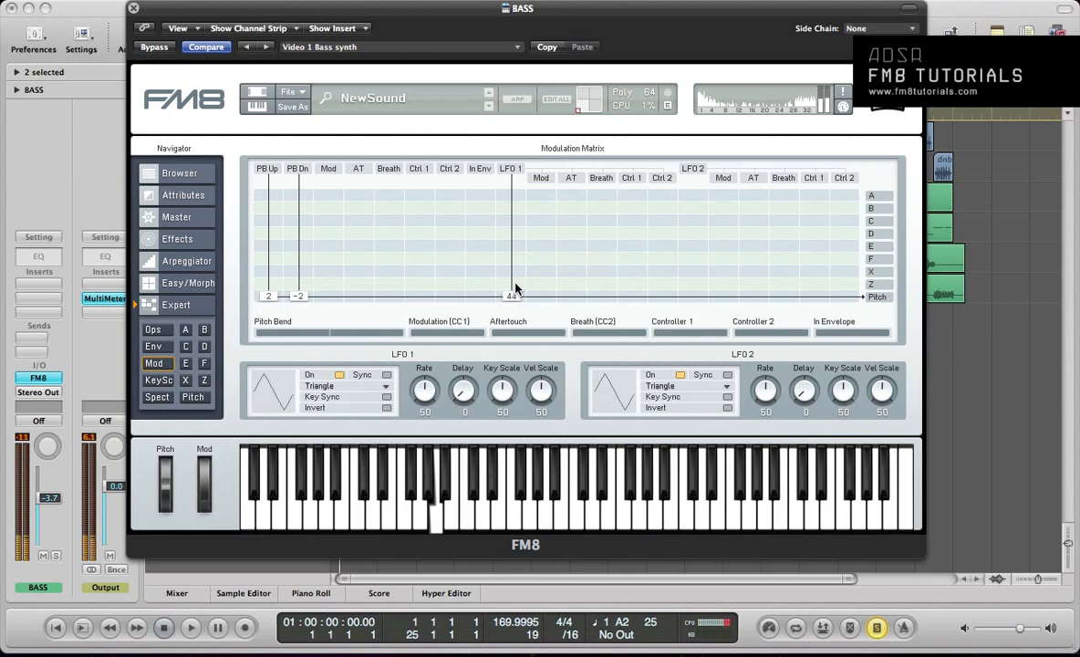
pyautogui.moveTo(515, 297); pyautogui.dragTo(517, 292)
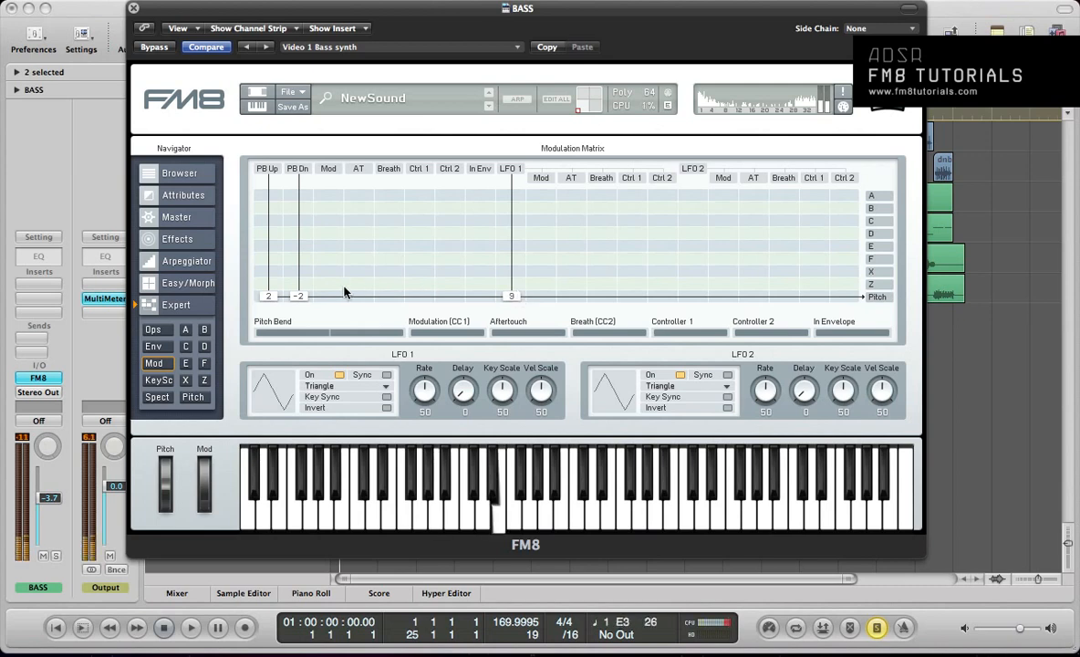
# Enable the Peak EQ effect and shape slight boosts in the low and high ranges
pyautogui.click(164, 239)
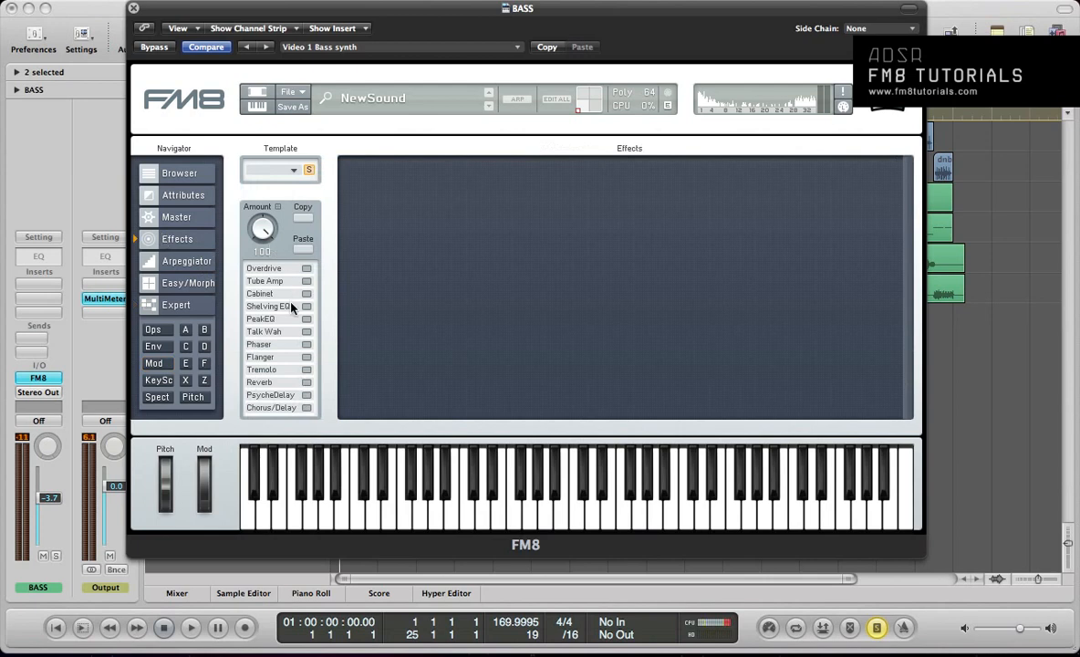
pyautogui.click(307, 318)
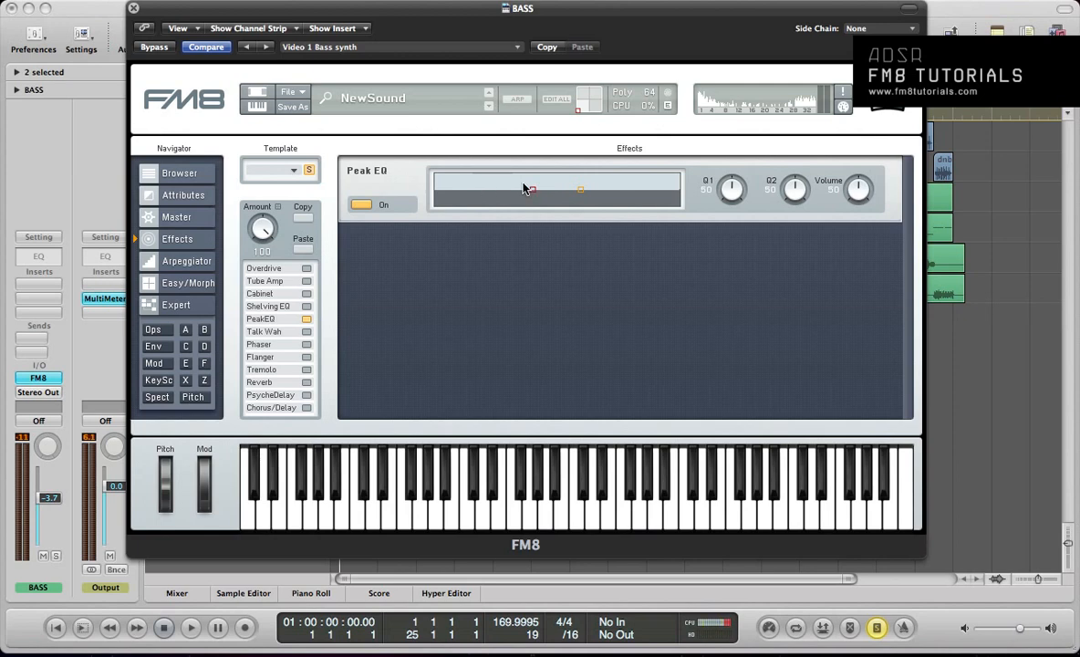
pyautogui.moveTo(533, 191); pyautogui.dragTo(481, 186)
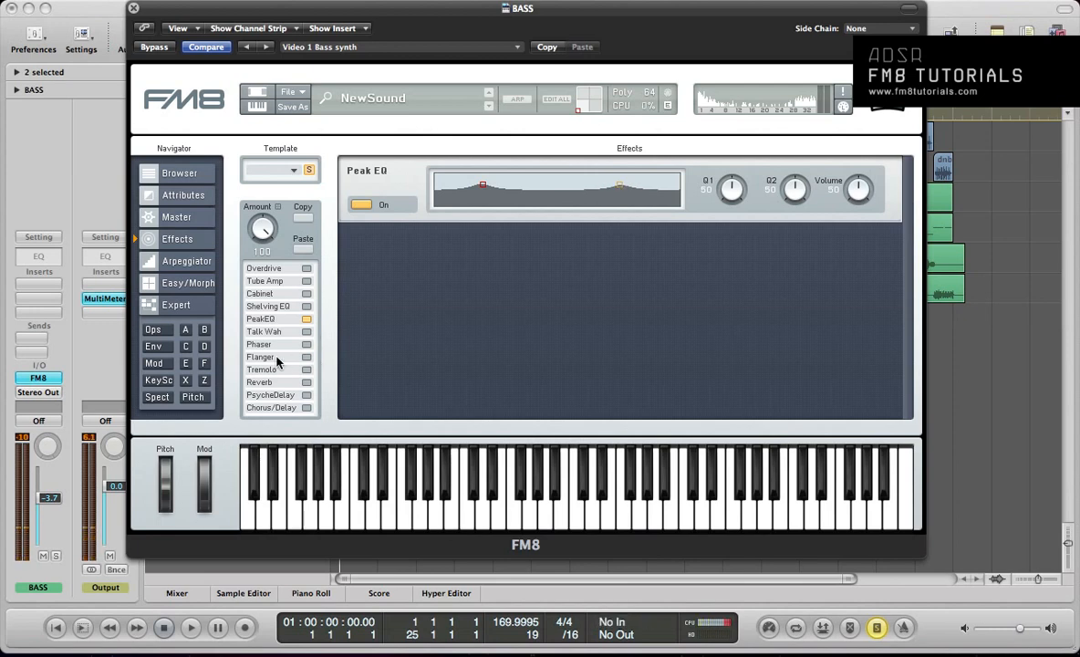
# Add a tempo-synced Phaser with rate 11, color 2 and dry/wet 16
pyautogui.click(307, 345)
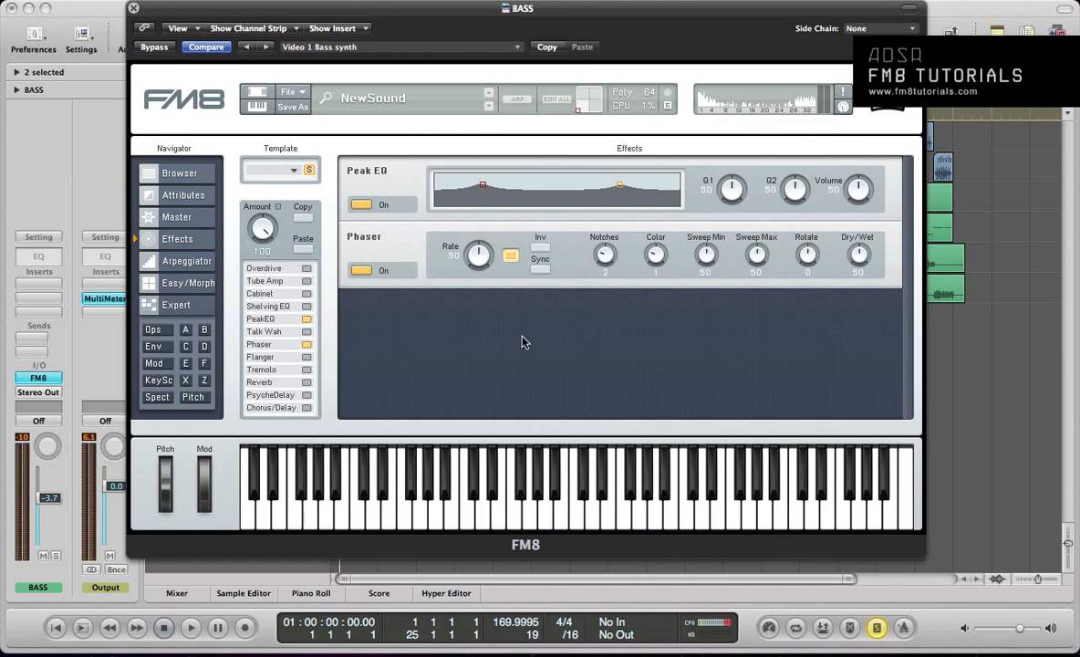
pyautogui.moveTo(854, 262); pyautogui.dragTo(852, 294)
pyautogui.moveTo(653, 256); pyautogui.dragTo(653, 243)
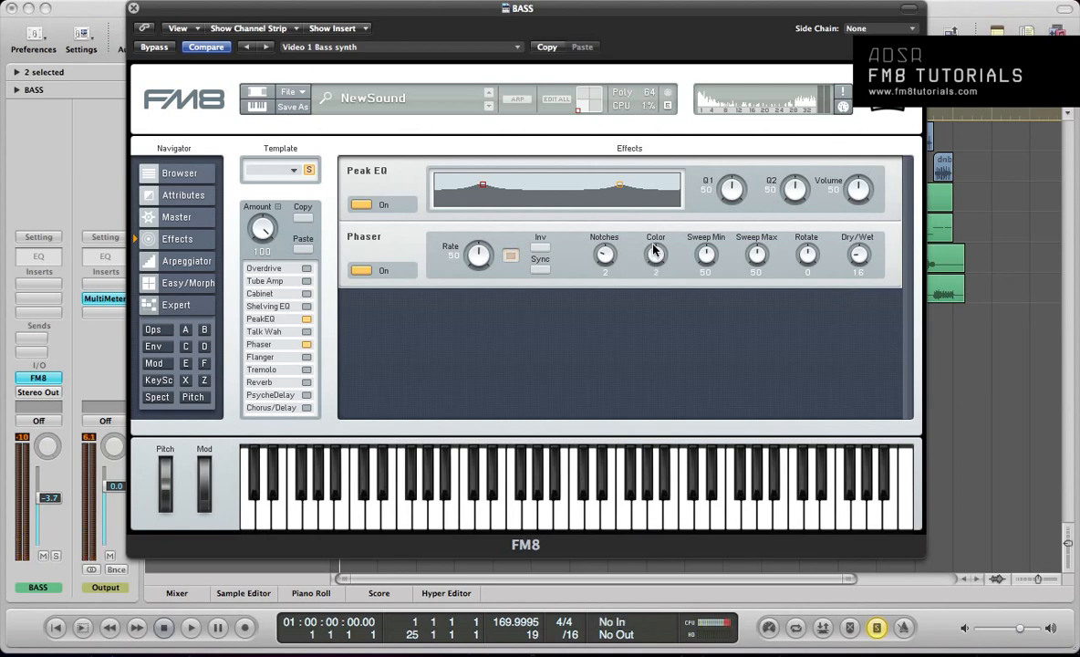
pyautogui.click(539, 269)
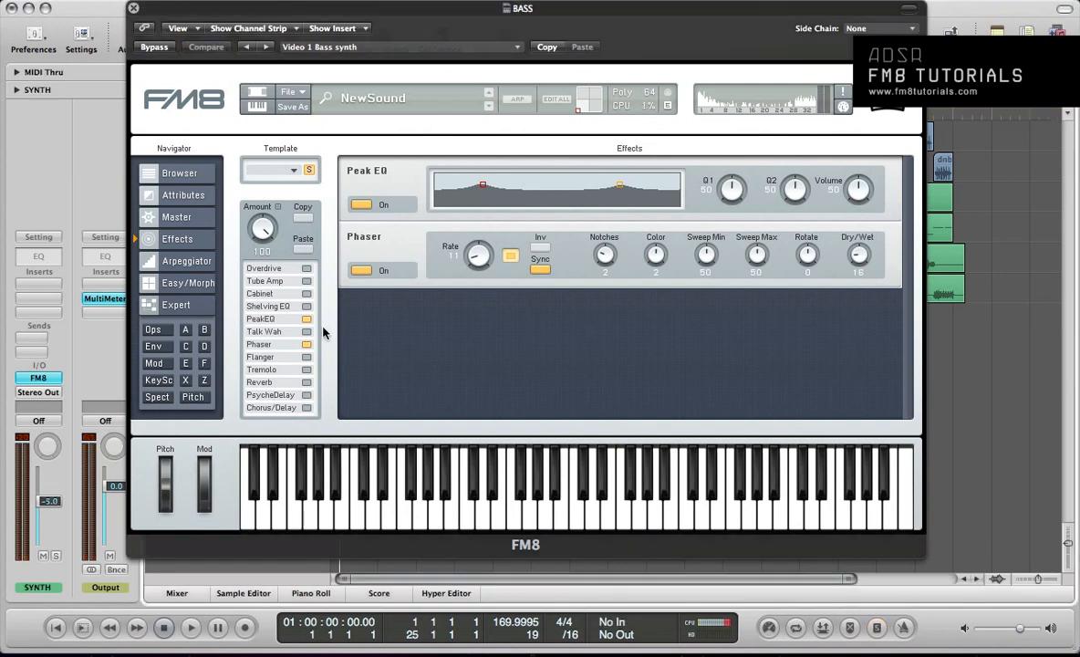
# Add Reverb with treble 100 and dry/wet 10, and enable the Chorus/Delay effect
pyautogui.click(306, 382)
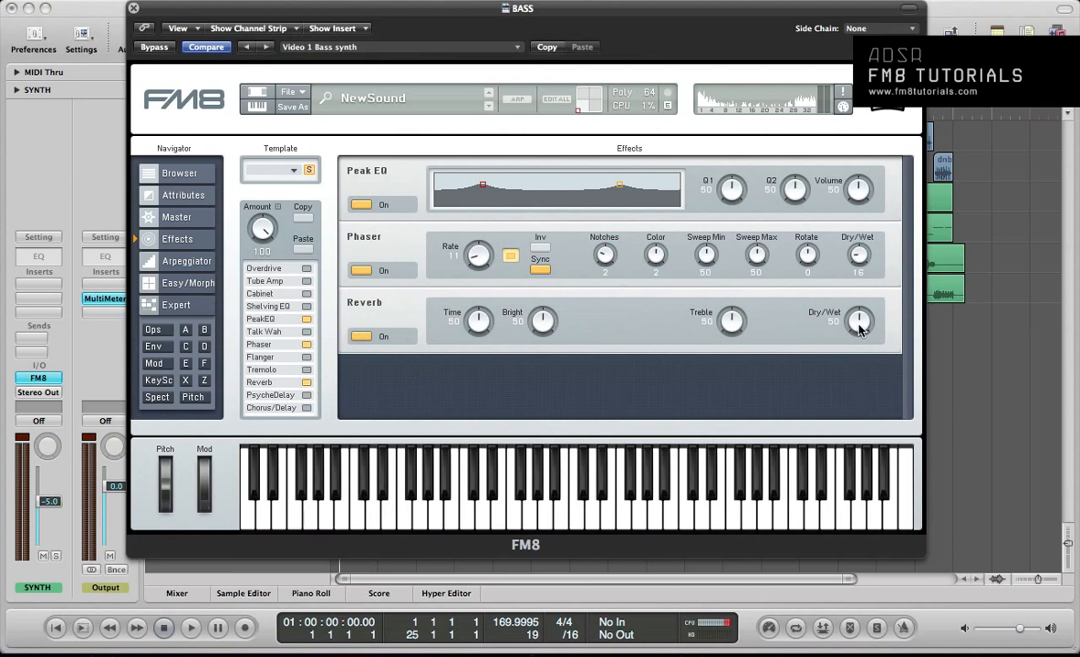
pyautogui.moveTo(853, 365); pyautogui.dragTo(853, 368)
pyautogui.moveTo(729, 319); pyautogui.dragTo(726, 166)
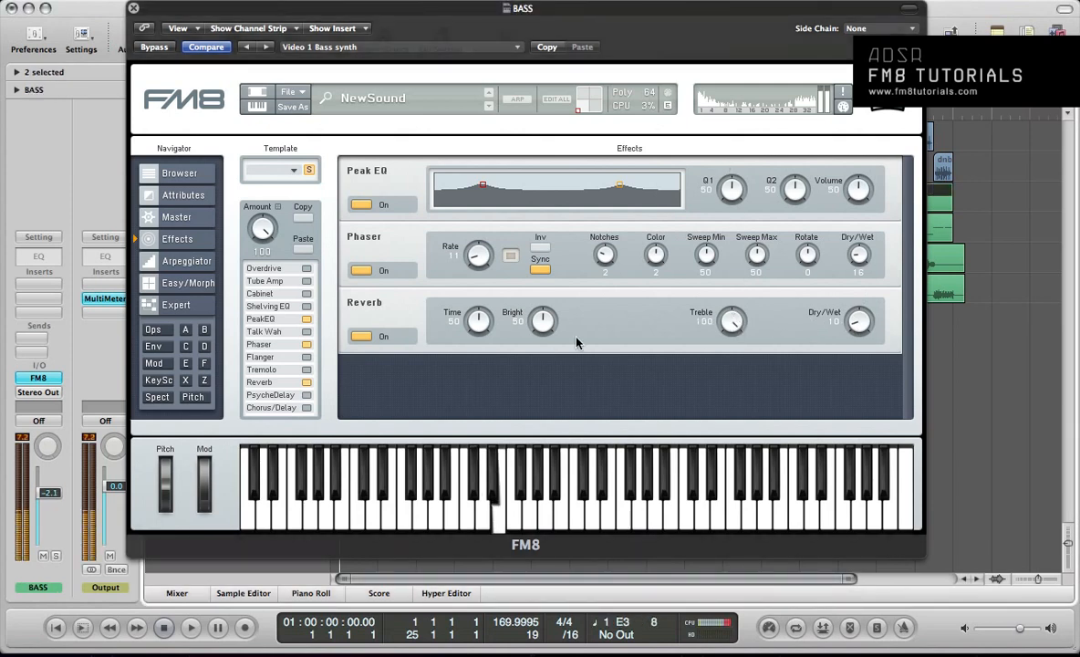
pyautogui.click(306, 409)
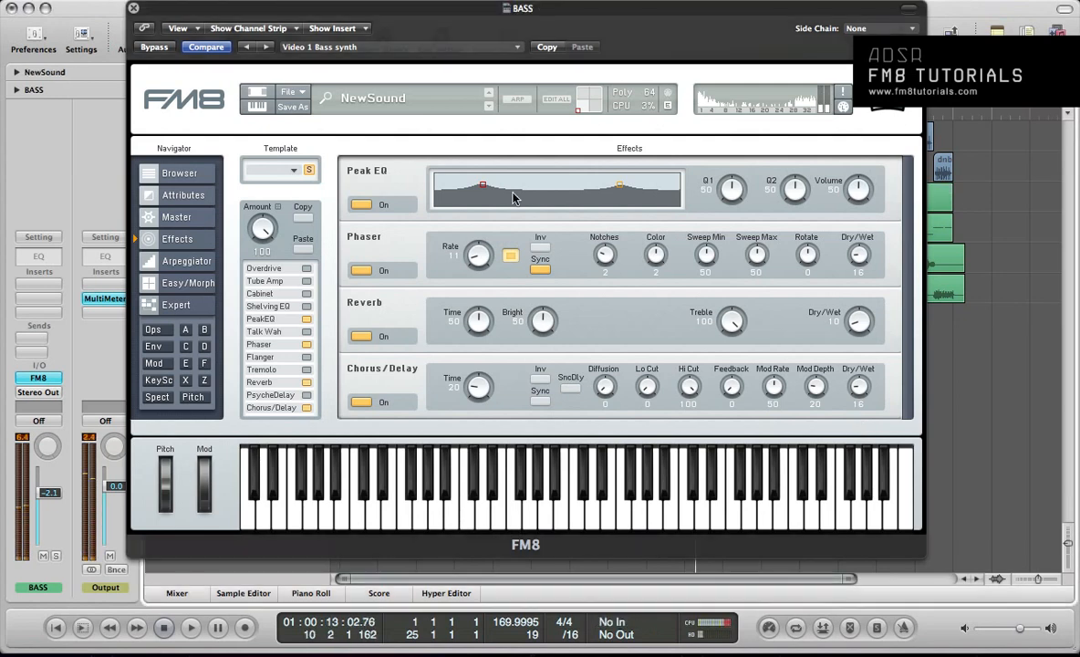
# Play the arrangement from the beginning to hear the bass patch with its effects, and stop at the end
pyautogui.press('Return')
pyautogui.press('space')
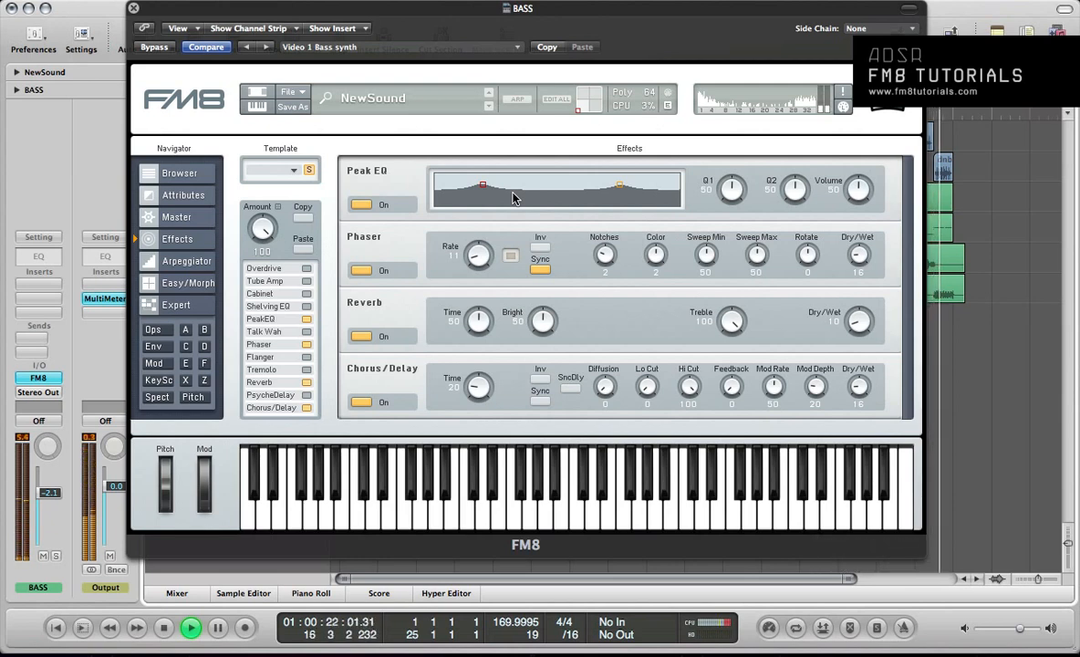
pyautogui.press('space')
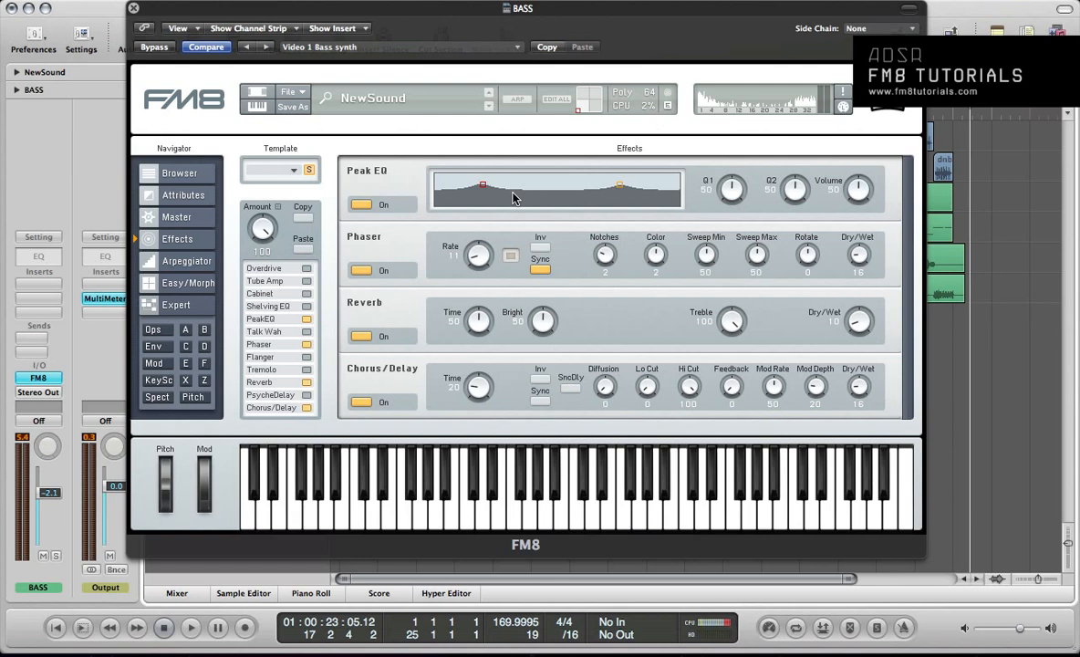
# Select the SYNTH track in the arrangement and bring the plug-in window back into view
pyautogui.press('super+w')
pyautogui.click(245, 235)
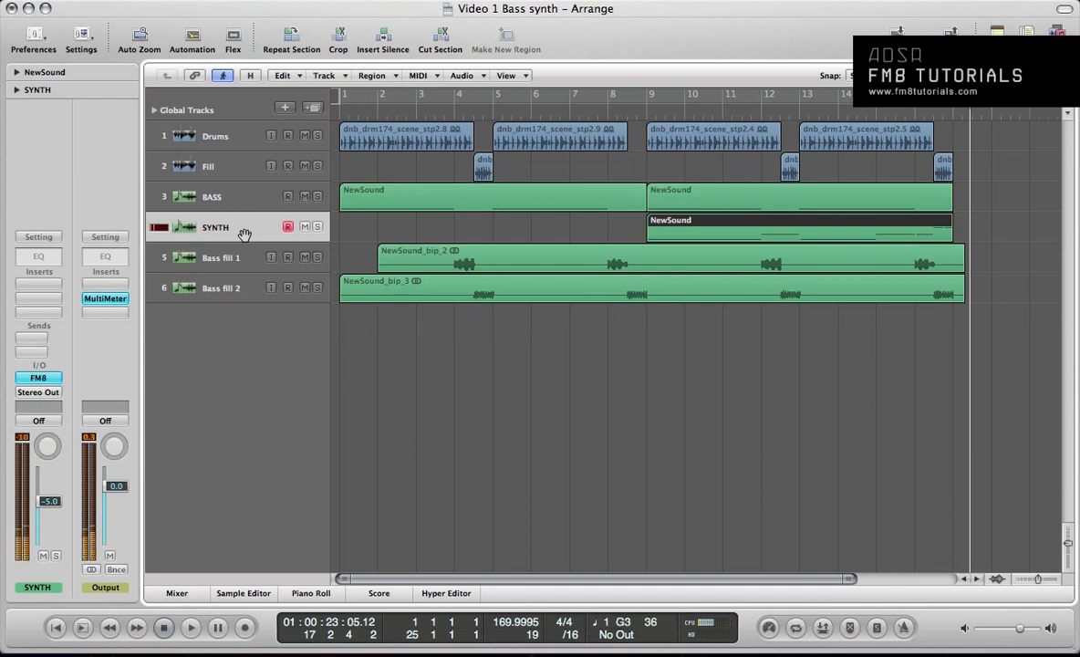
pyautogui.press('v')
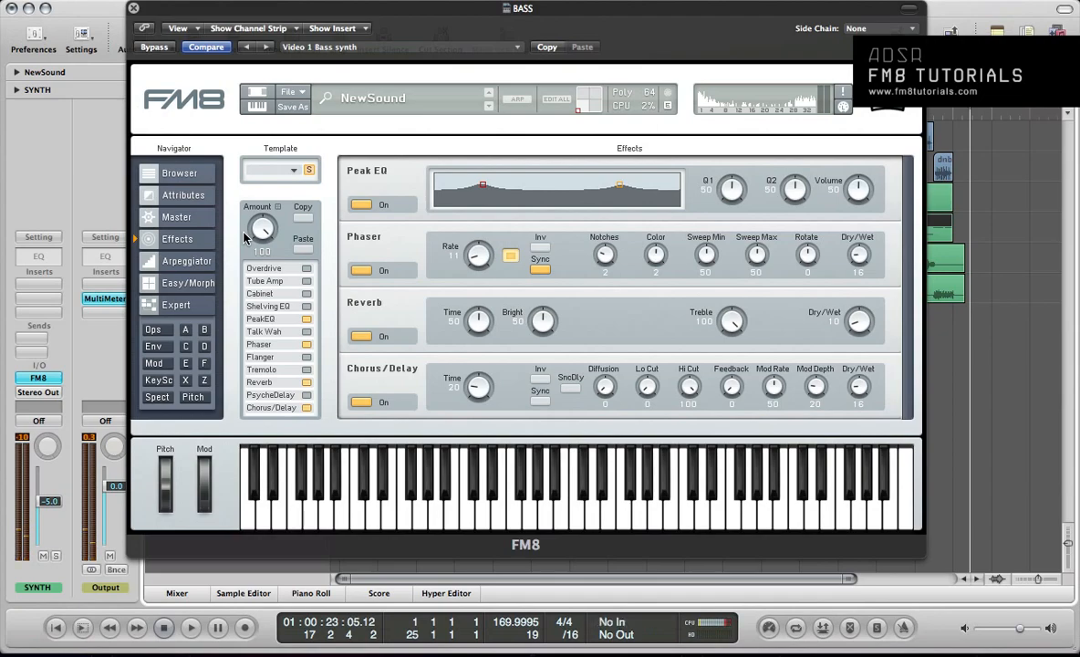